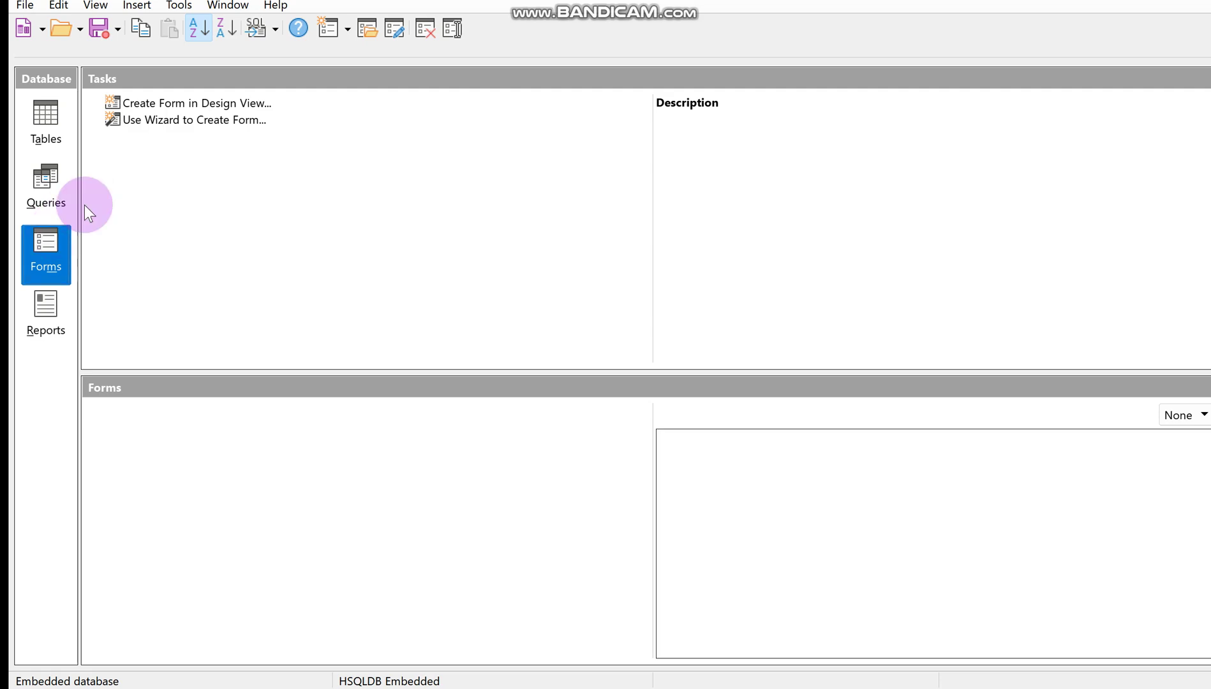
Start a new form with the wizard and add all fields from Table:CustomerFeedbackTable.
{"action": "left_click", "coordinate": [180, 127]}
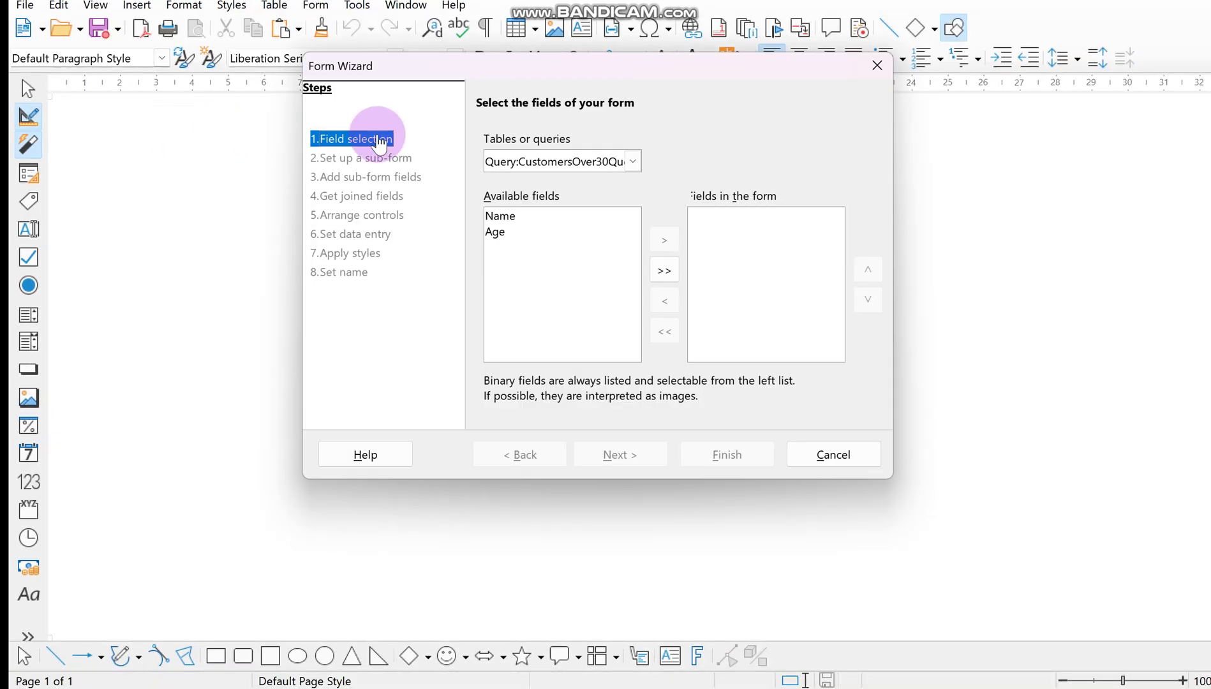
{"action": "left_click", "coordinate": [553, 161]}
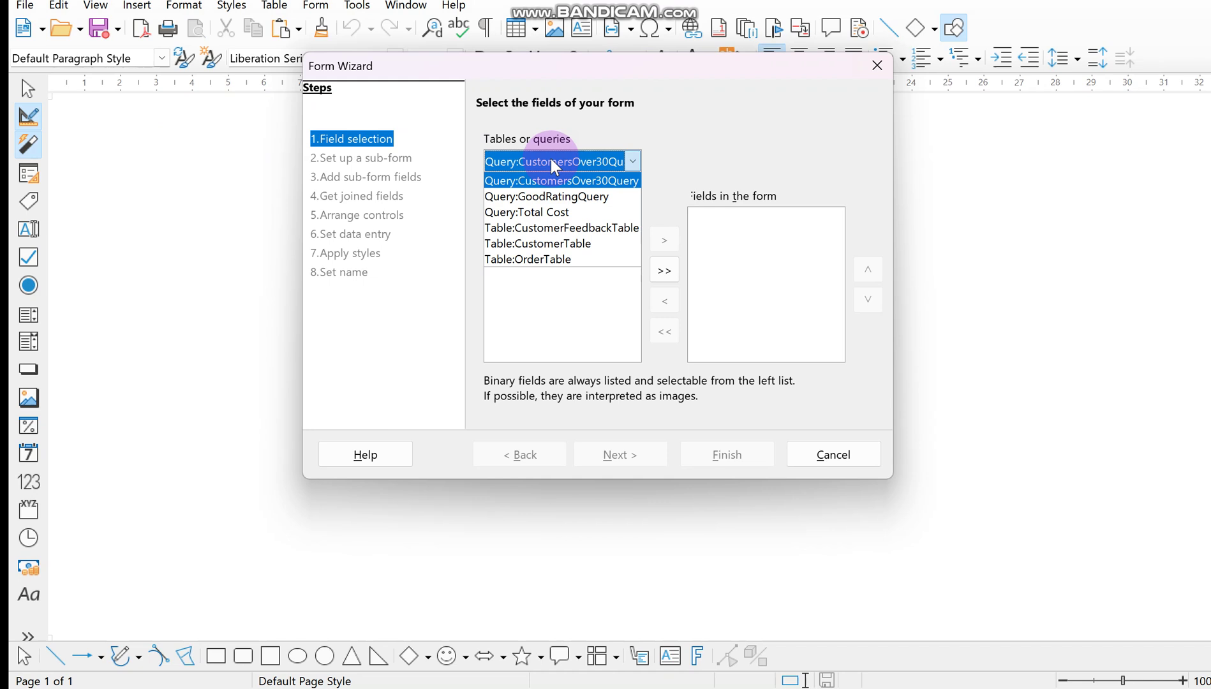
{"action": "left_click", "coordinate": [558, 227]}
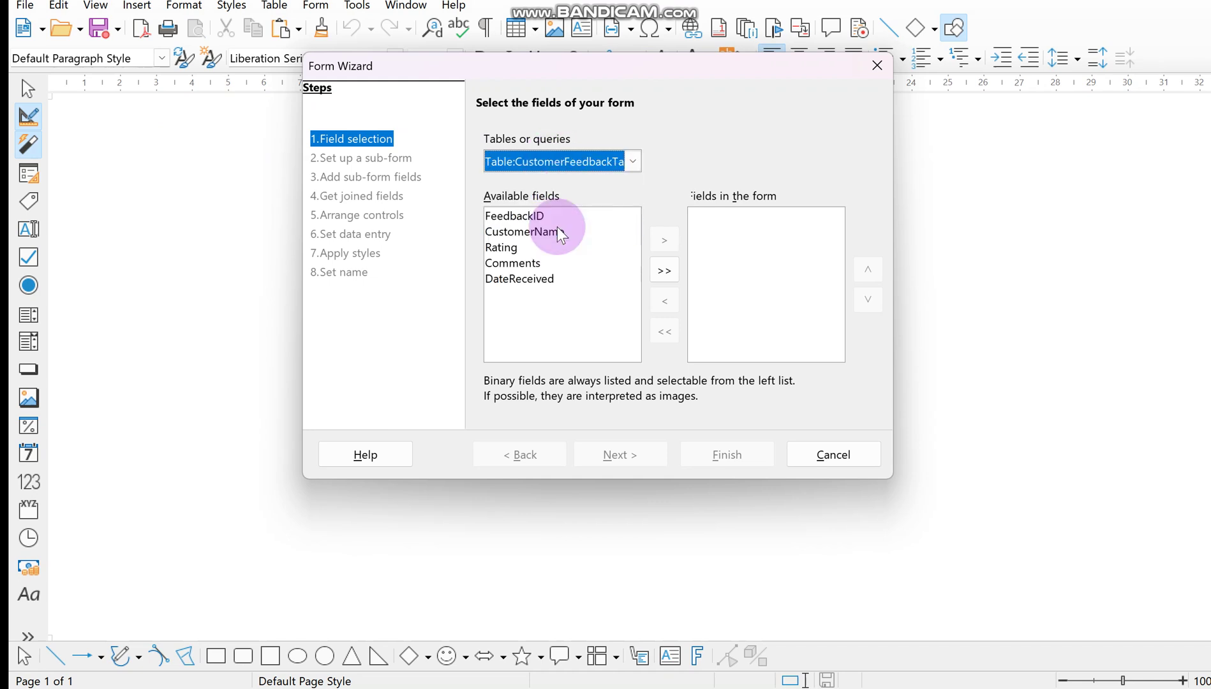
{"action": "left_click", "coordinate": [661, 276]}
{"action": "left_click", "coordinate": [628, 450]}
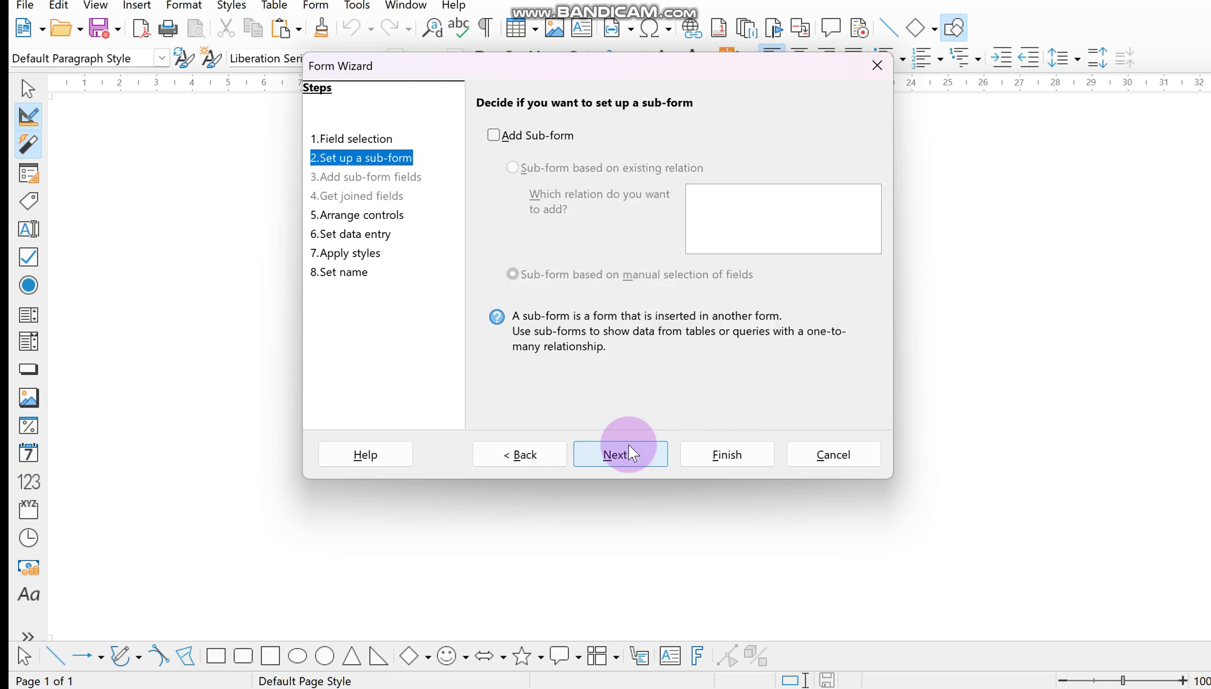
Skip the sub-form and arrange the main form's controls as Columnar - Labels Left.
{"action": "left_click", "coordinate": [629, 451]}
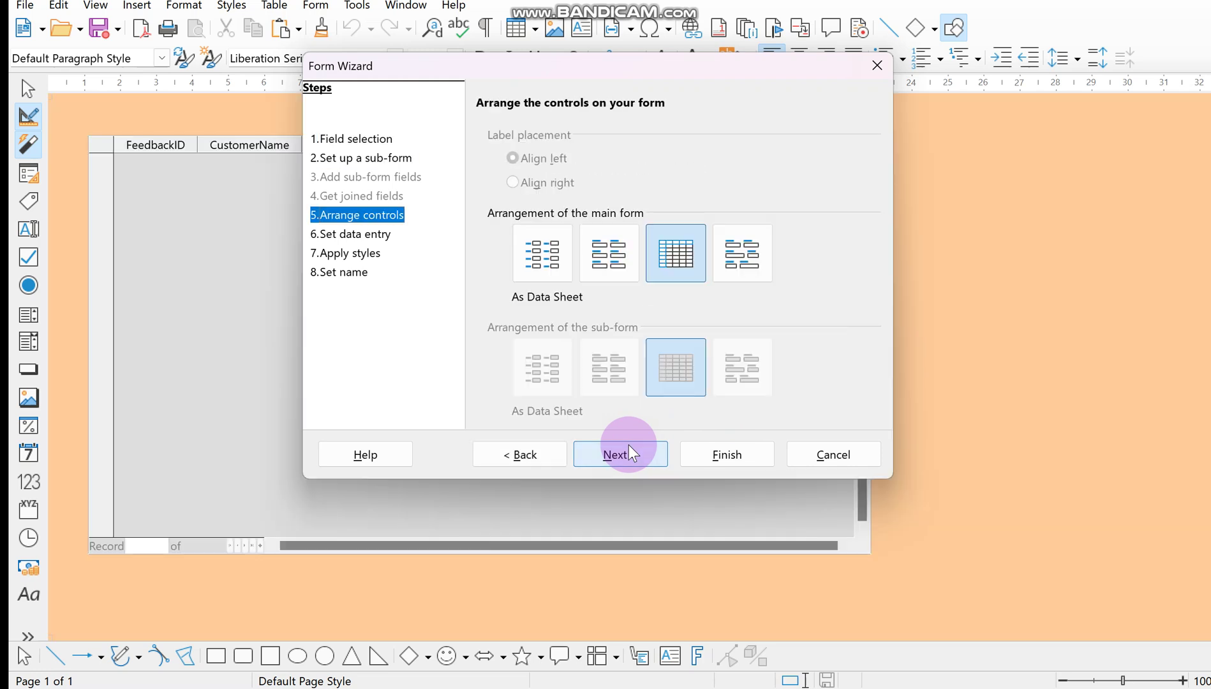
{"action": "left_click", "coordinate": [611, 250]}
{"action": "left_click", "coordinate": [744, 265]}
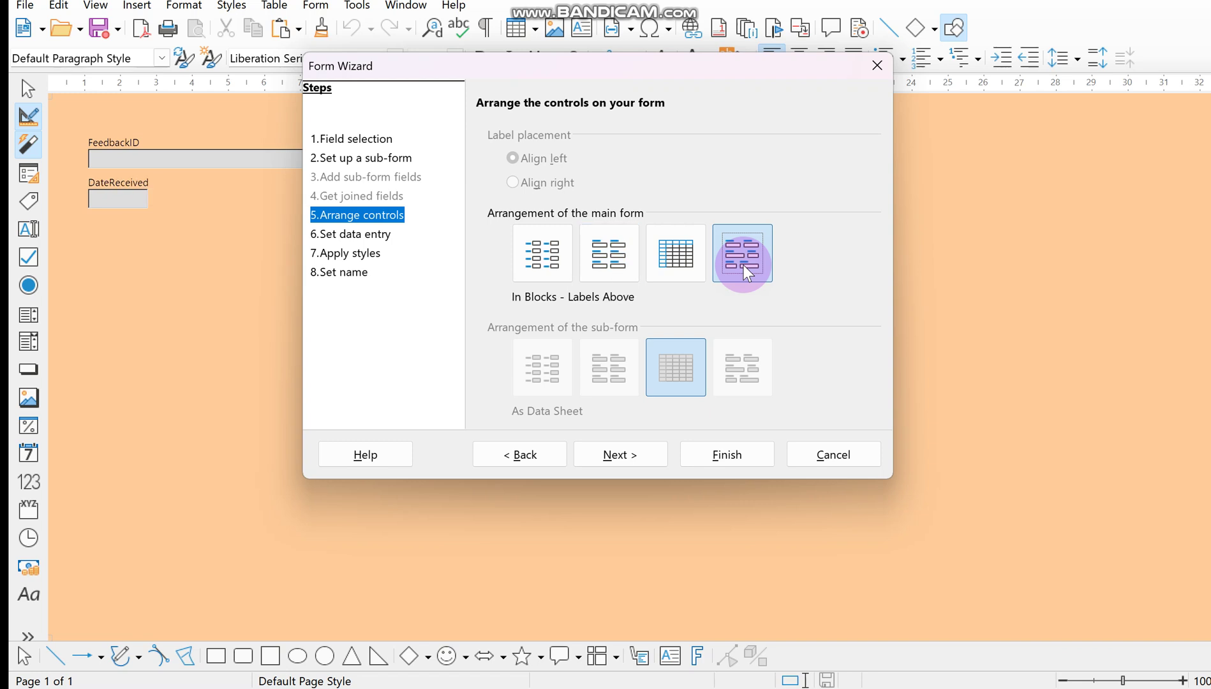
{"action": "left_click_drag", "start_coordinate": [555, 60], "coordinate": [809, 190]}
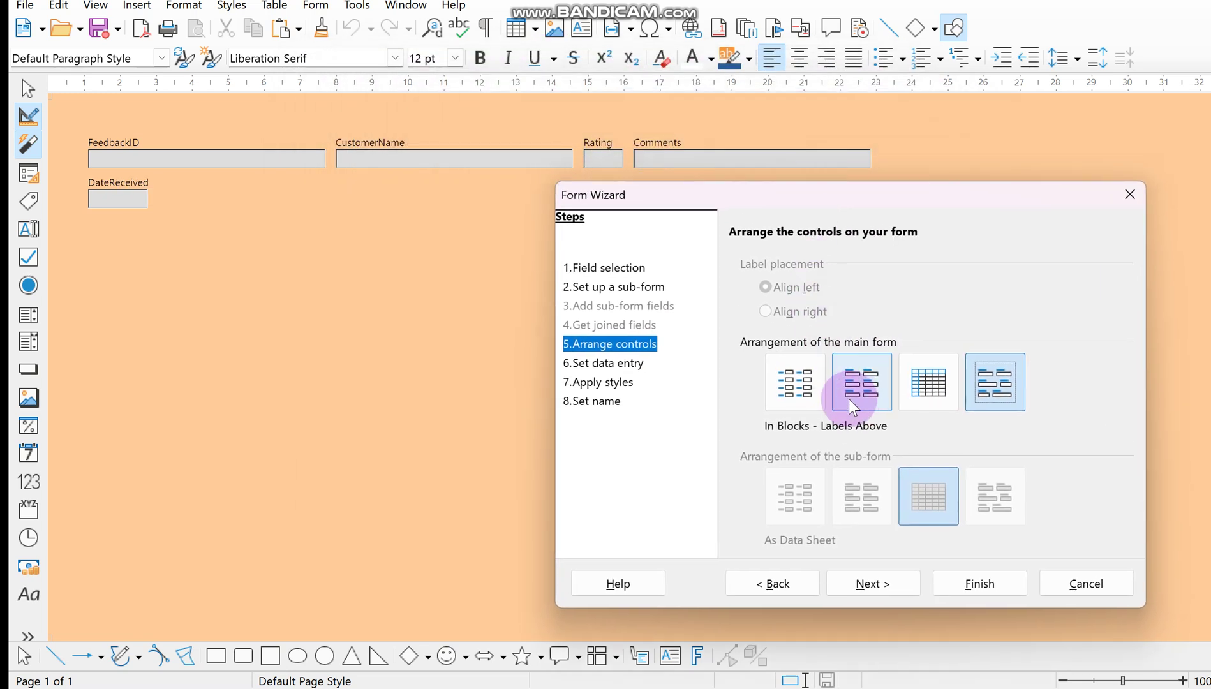
{"action": "left_click", "coordinate": [800, 391]}
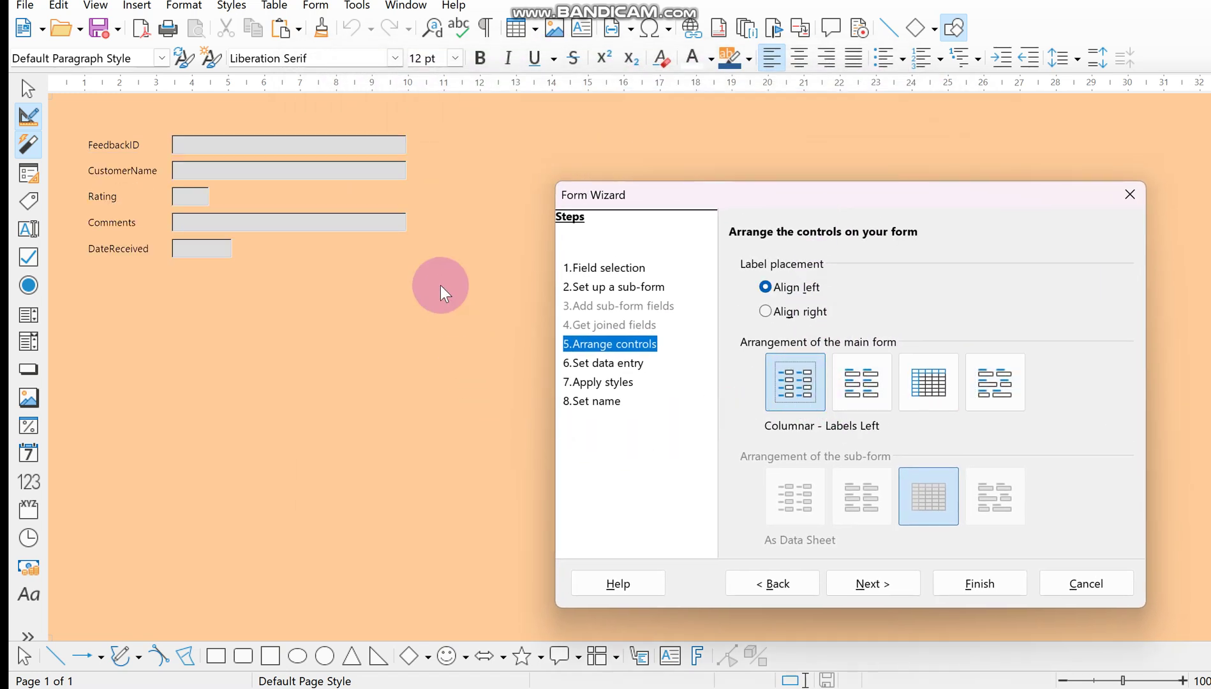
{"action": "left_click", "coordinate": [882, 585]}
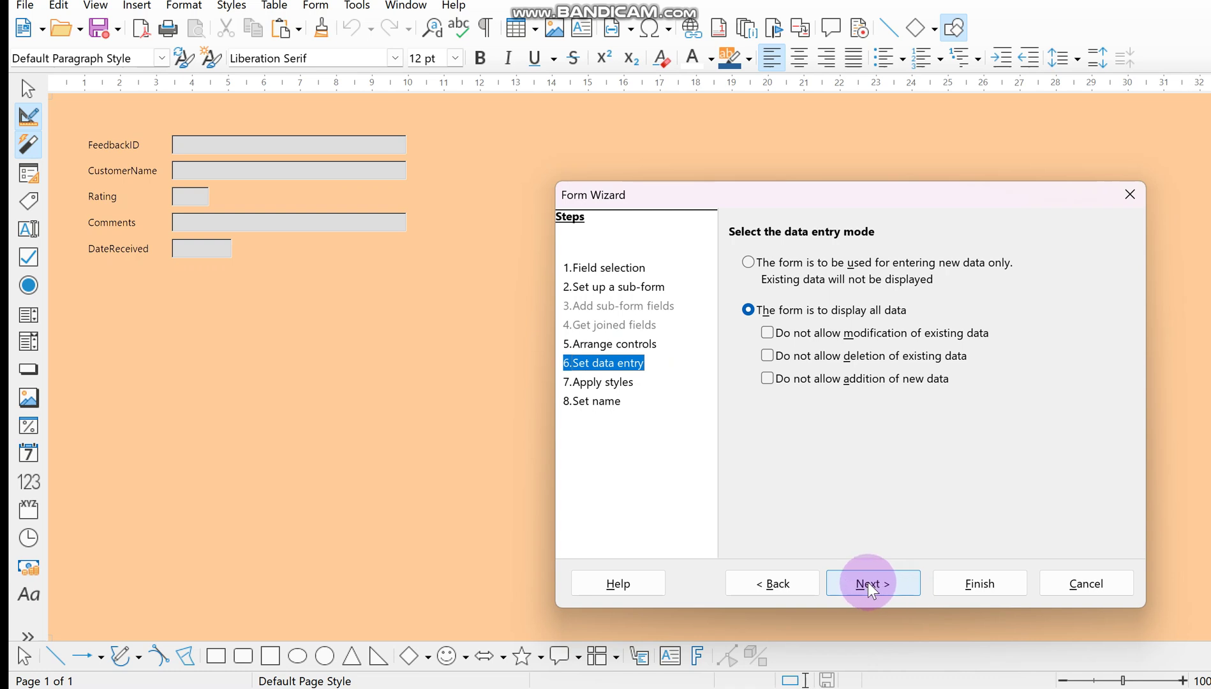
Keep the form displaying all data and apply the Light Grey style with flat field borders.
{"action": "left_click", "coordinate": [868, 582]}
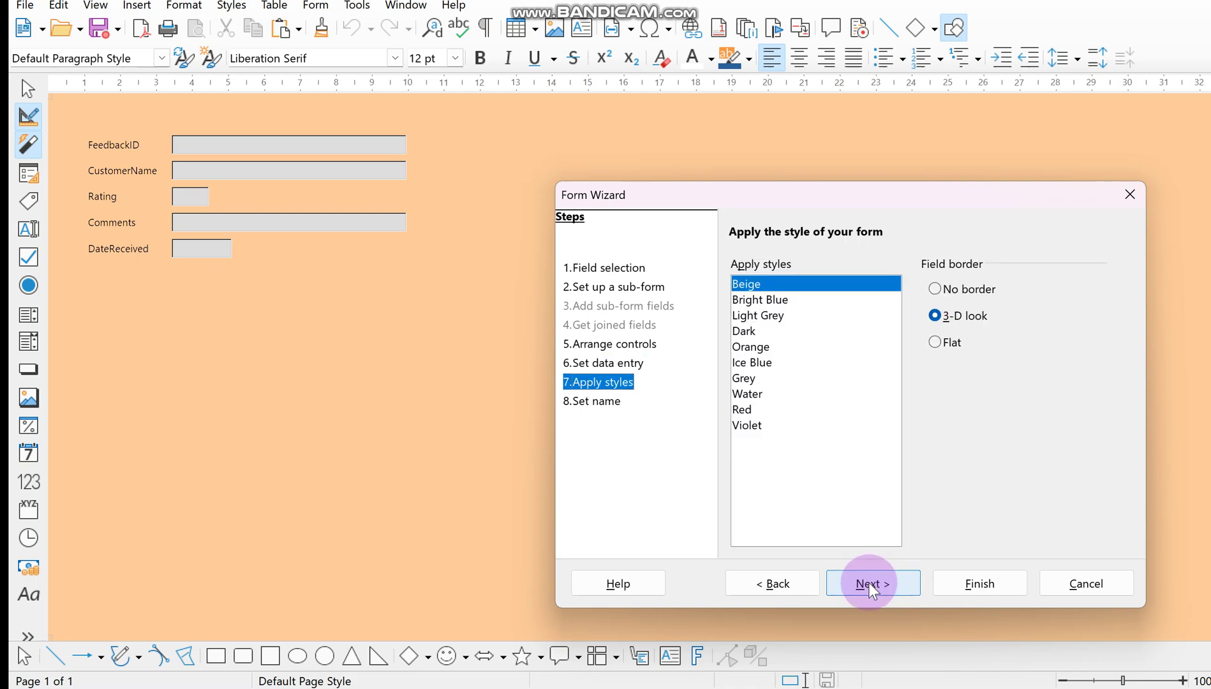
{"action": "left_click", "coordinate": [763, 315]}
{"action": "left_click", "coordinate": [767, 346]}
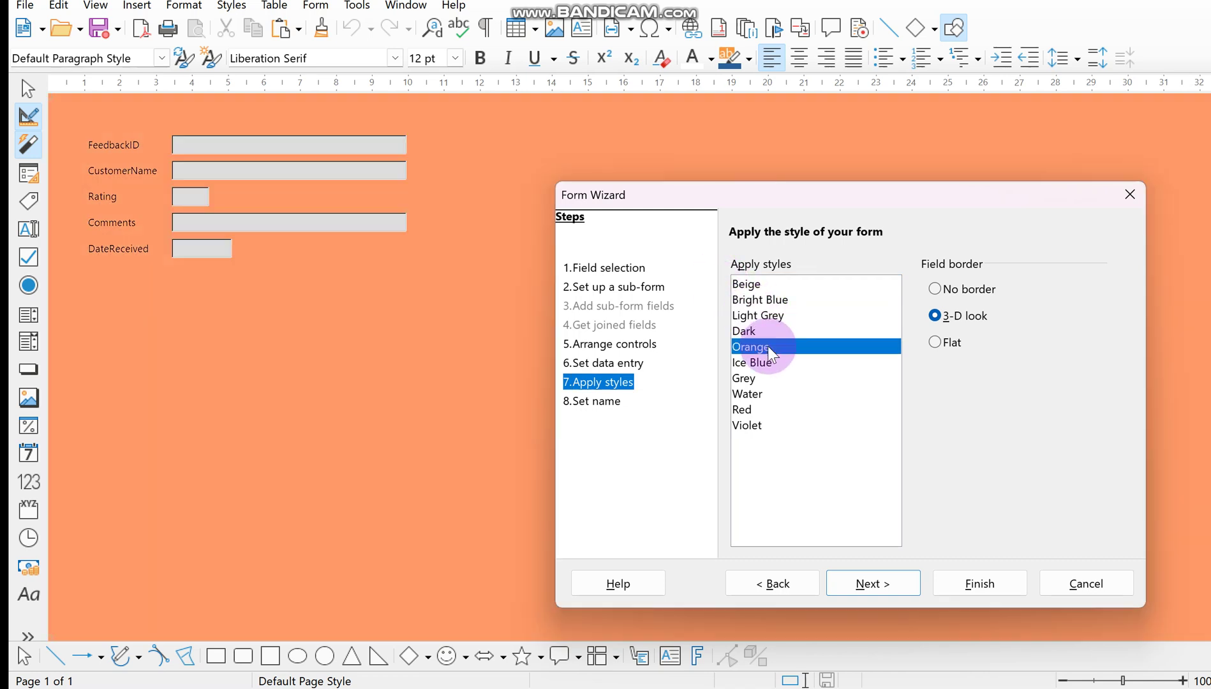
{"action": "left_click", "coordinate": [758, 315]}
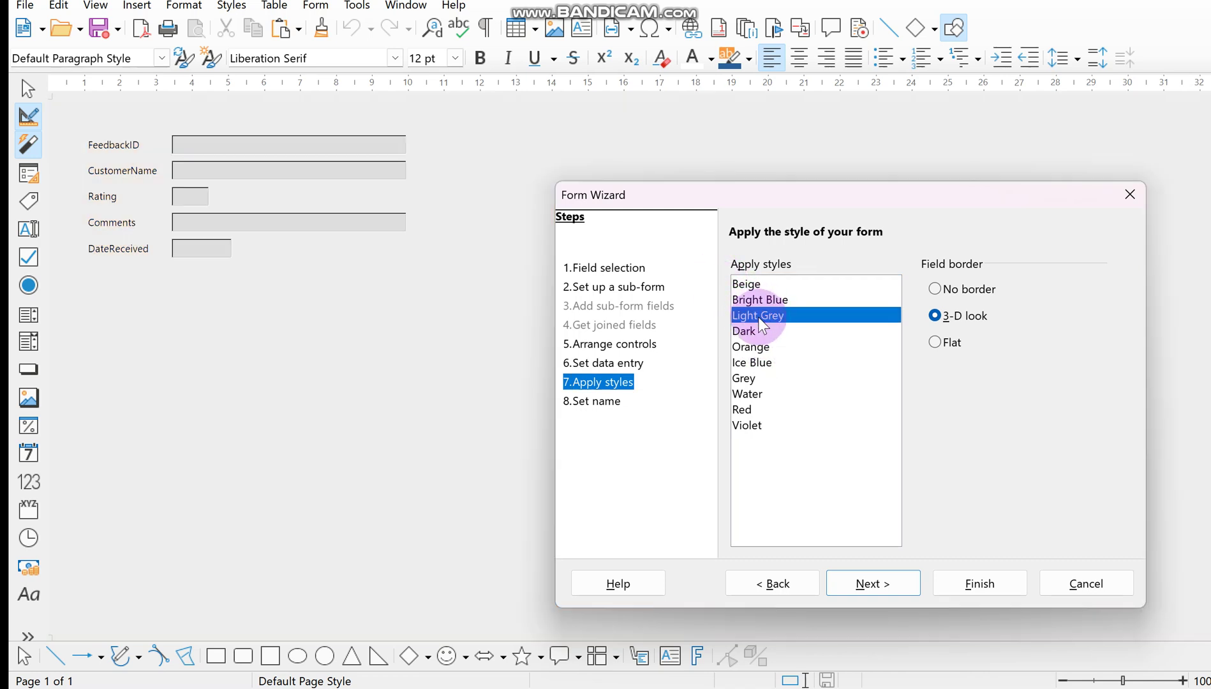
{"action": "left_click", "coordinate": [936, 344]}
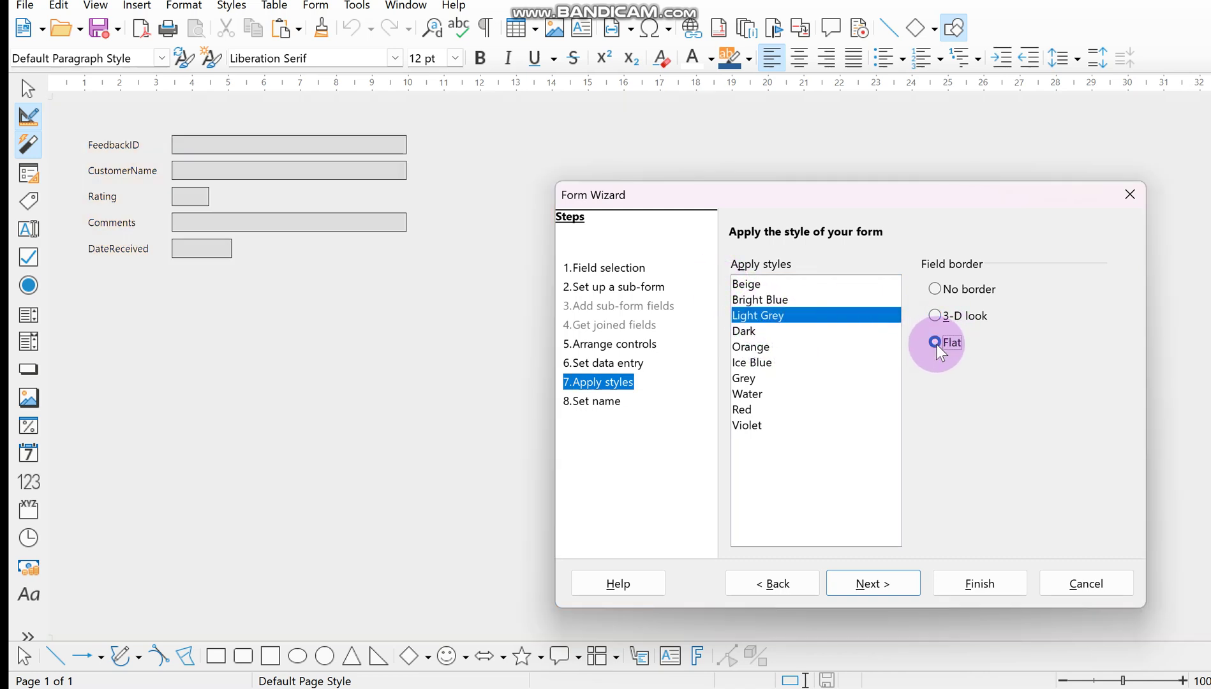
{"action": "left_click", "coordinate": [893, 590]}
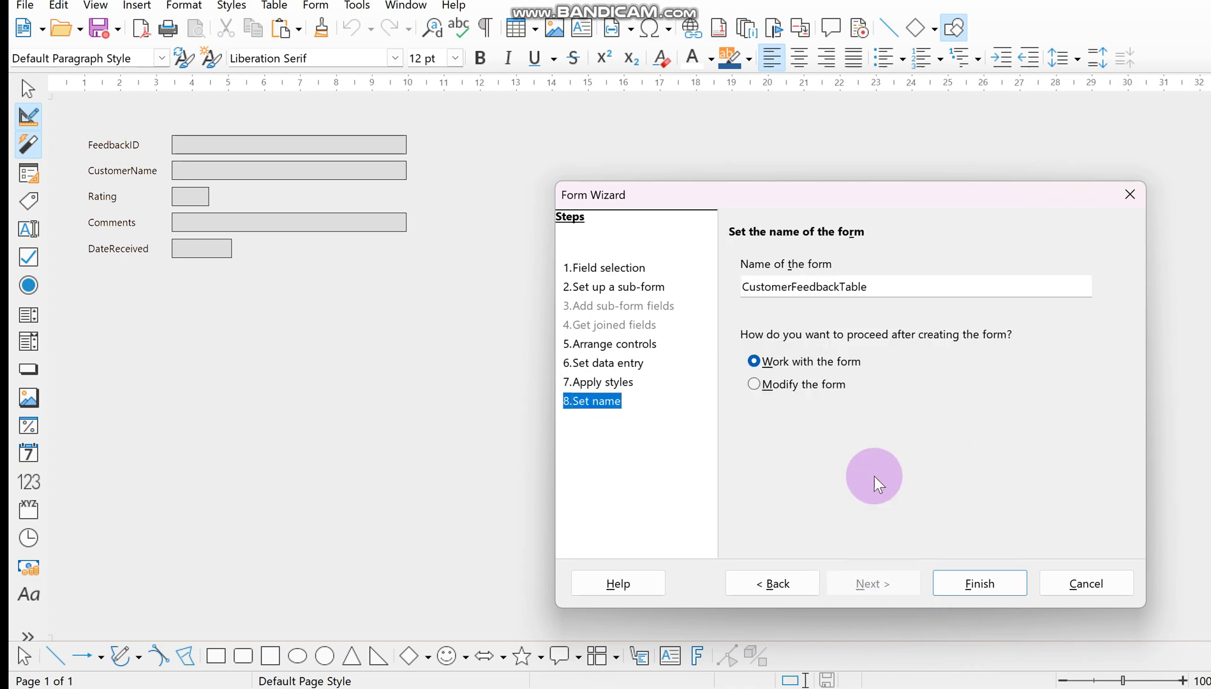
Name the form "Customer Feedback Form" and finish the wizard with the option to modify the form.
{"action": "left_click_drag", "start_coordinate": [838, 286], "coordinate": [695, 300]}
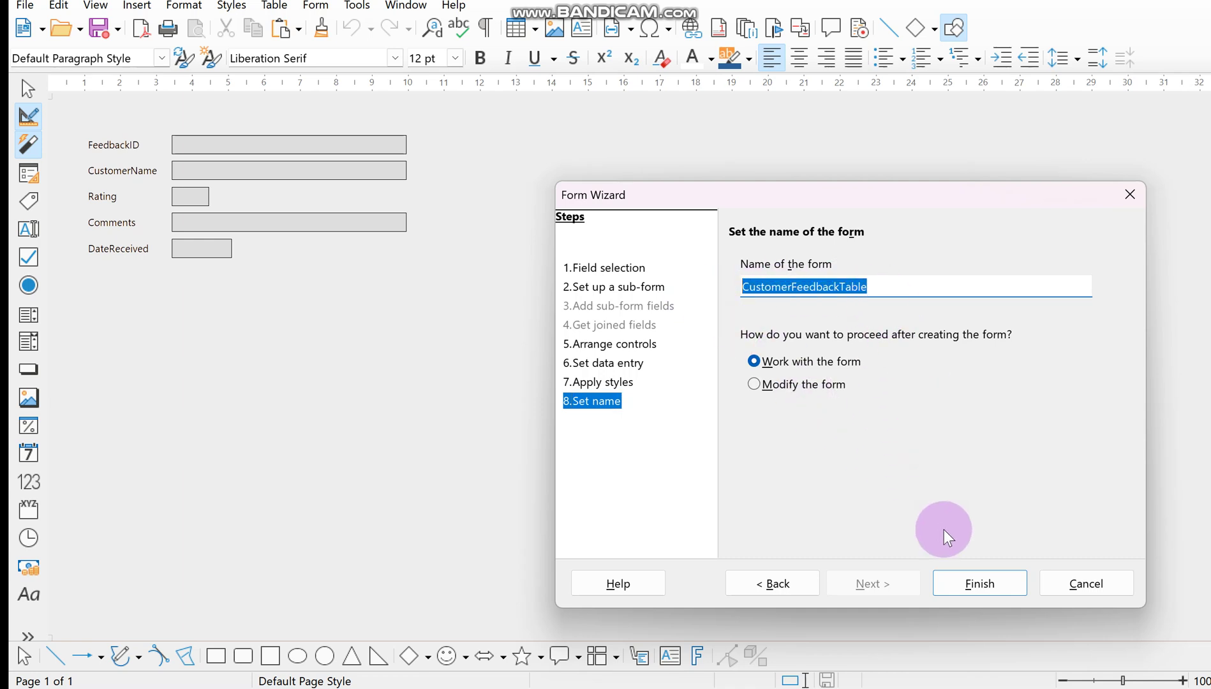
{"action": "type", "text": "Cust"}
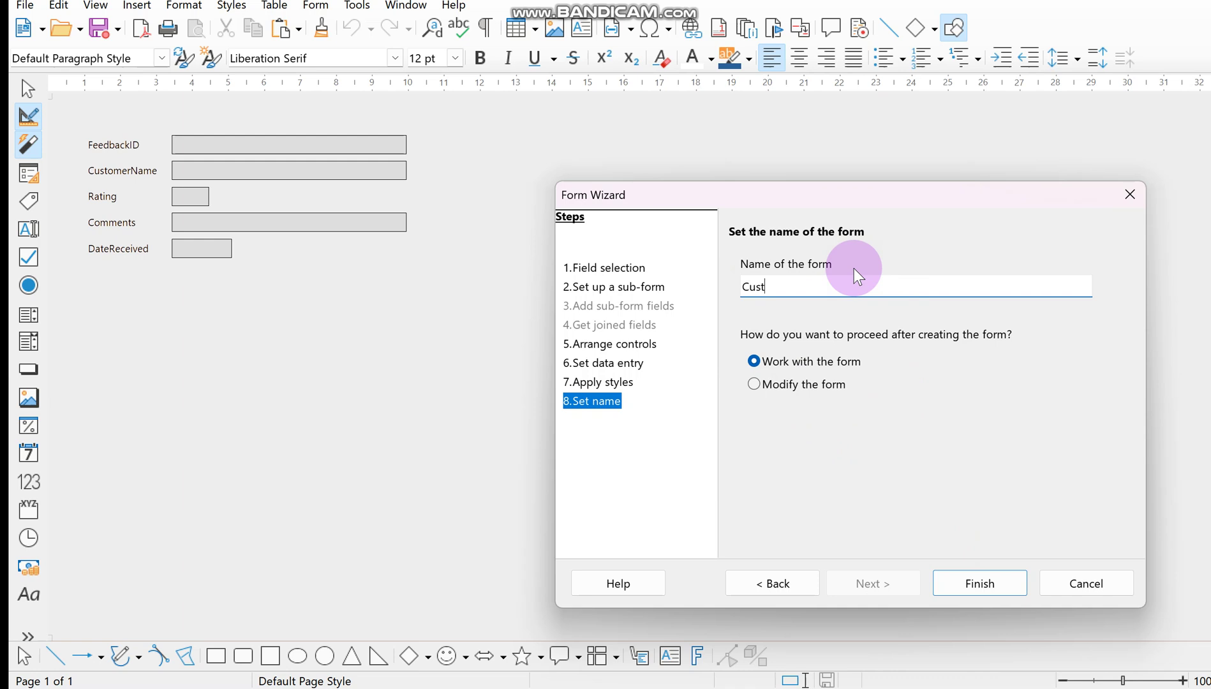
{"action": "type", "text": "omer Feedback Form"}
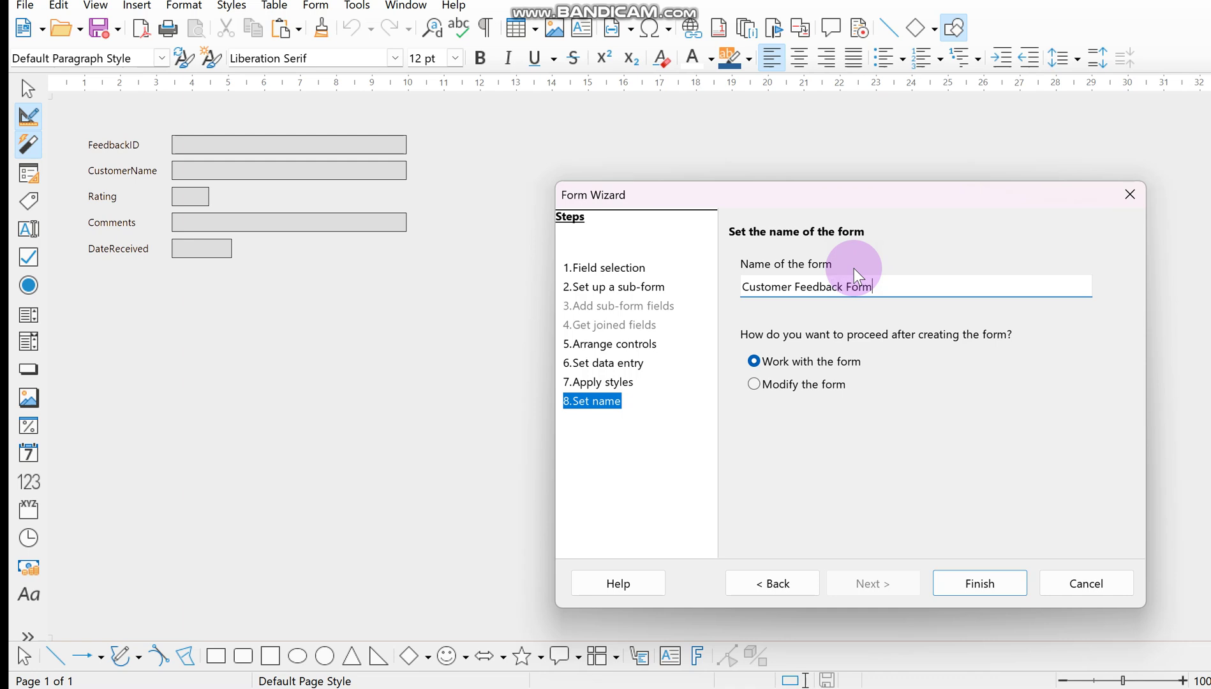
{"action": "left_click", "coordinate": [756, 385]}
{"action": "left_click", "coordinate": [970, 588]}
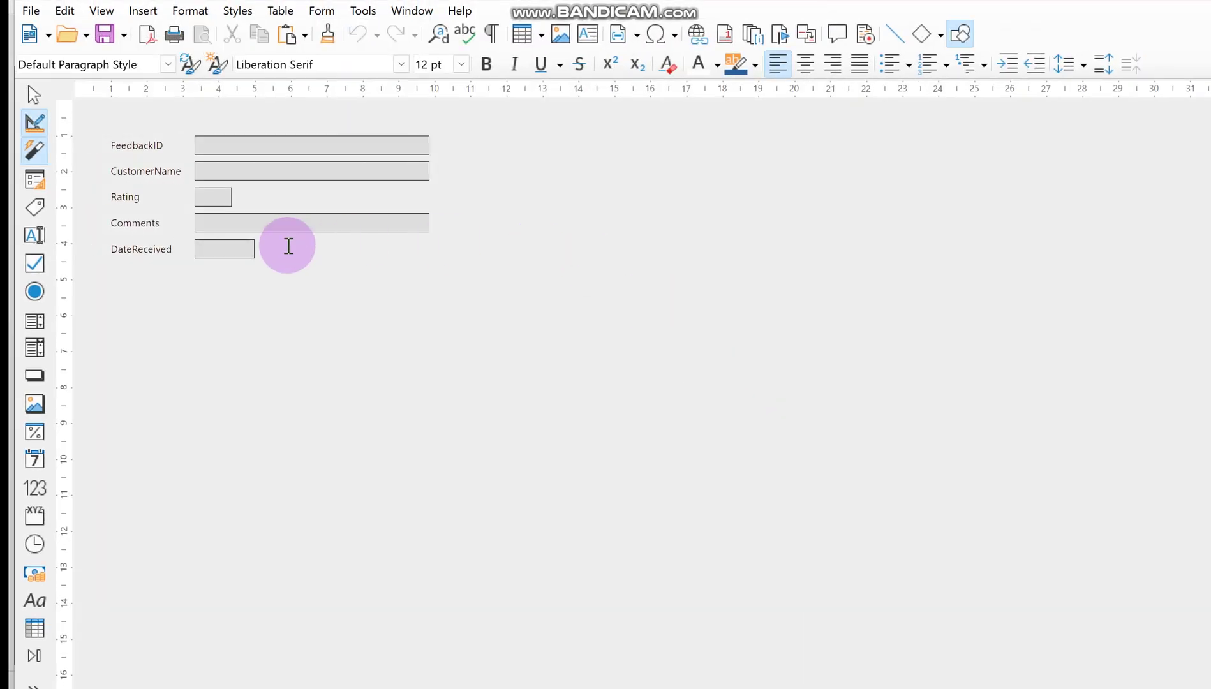
Select all five form fields with their labels and move them together slightly down and to the right.
{"action": "left_click", "coordinate": [246, 249]}
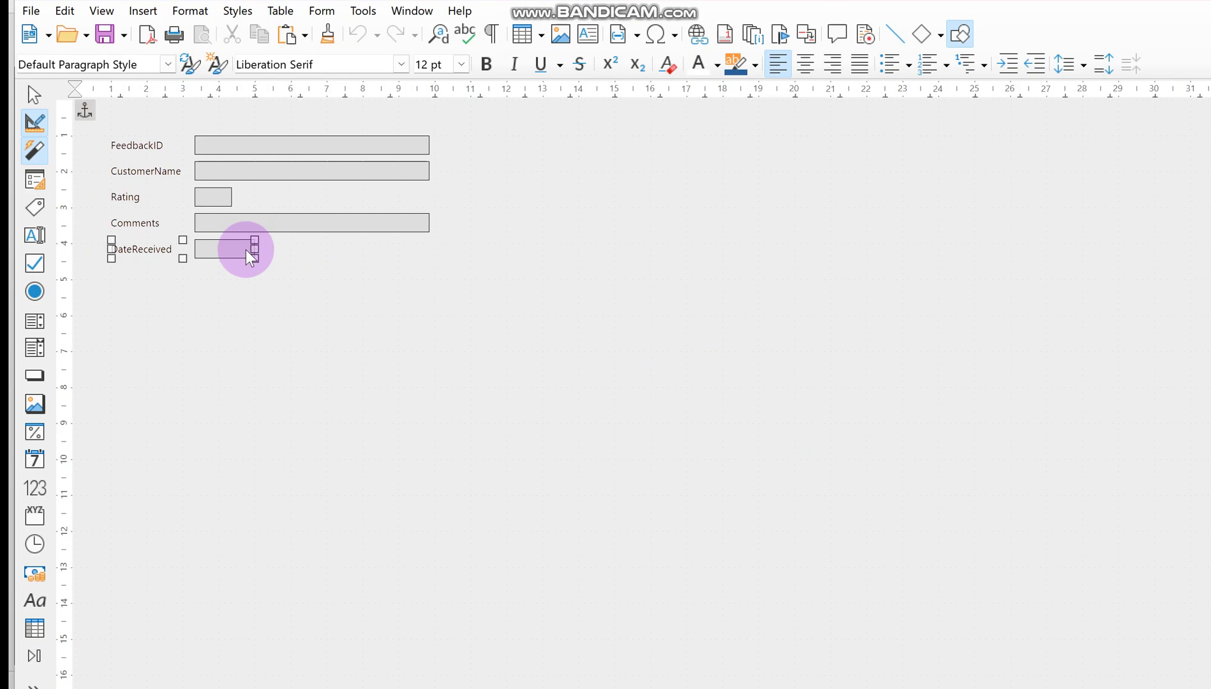
{"action": "left_click", "coordinate": [290, 224], "text": "shift"}
{"action": "left_click", "coordinate": [217, 198], "text": "shift"}
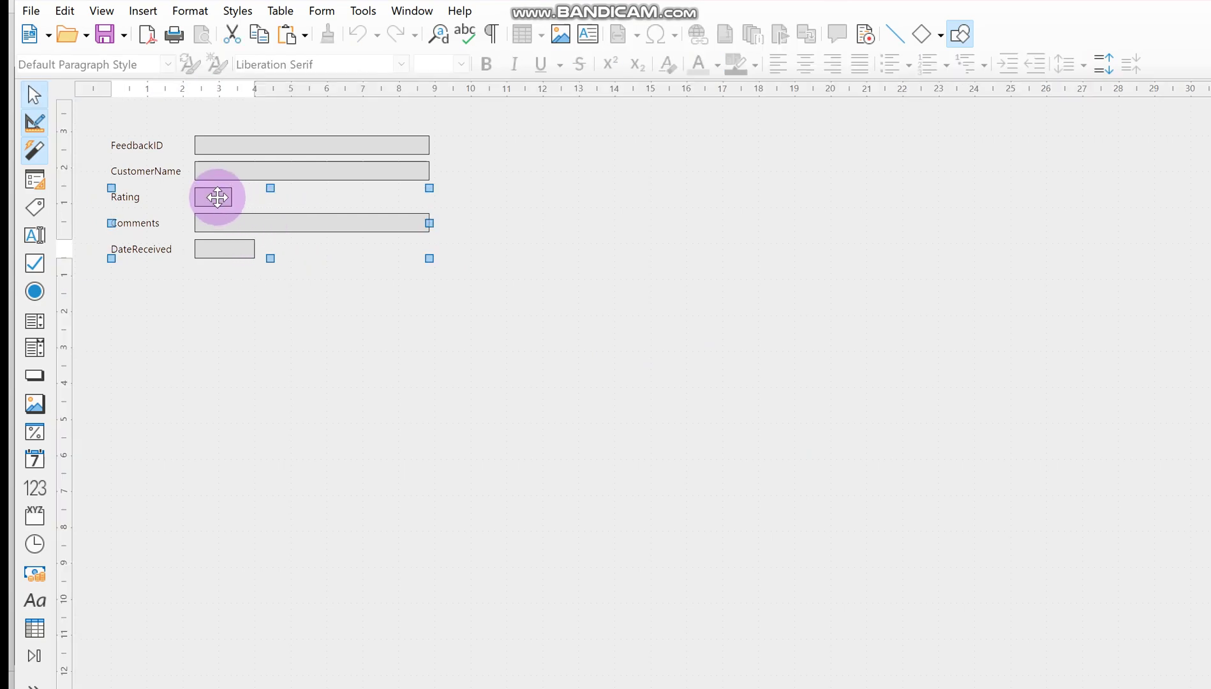
{"action": "left_click", "coordinate": [224, 167], "text": "shift"}
{"action": "left_click", "coordinate": [219, 143], "text": "shift"}
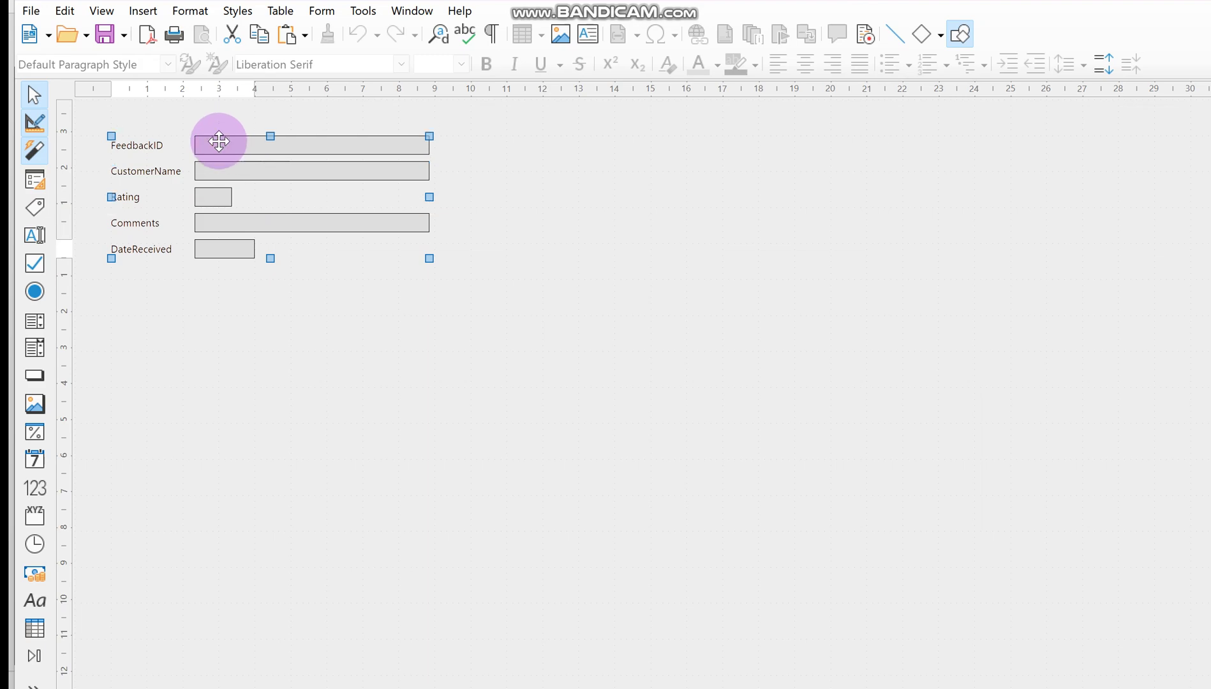
{"action": "left_click_drag", "start_coordinate": [219, 141], "coordinate": [260, 162]}
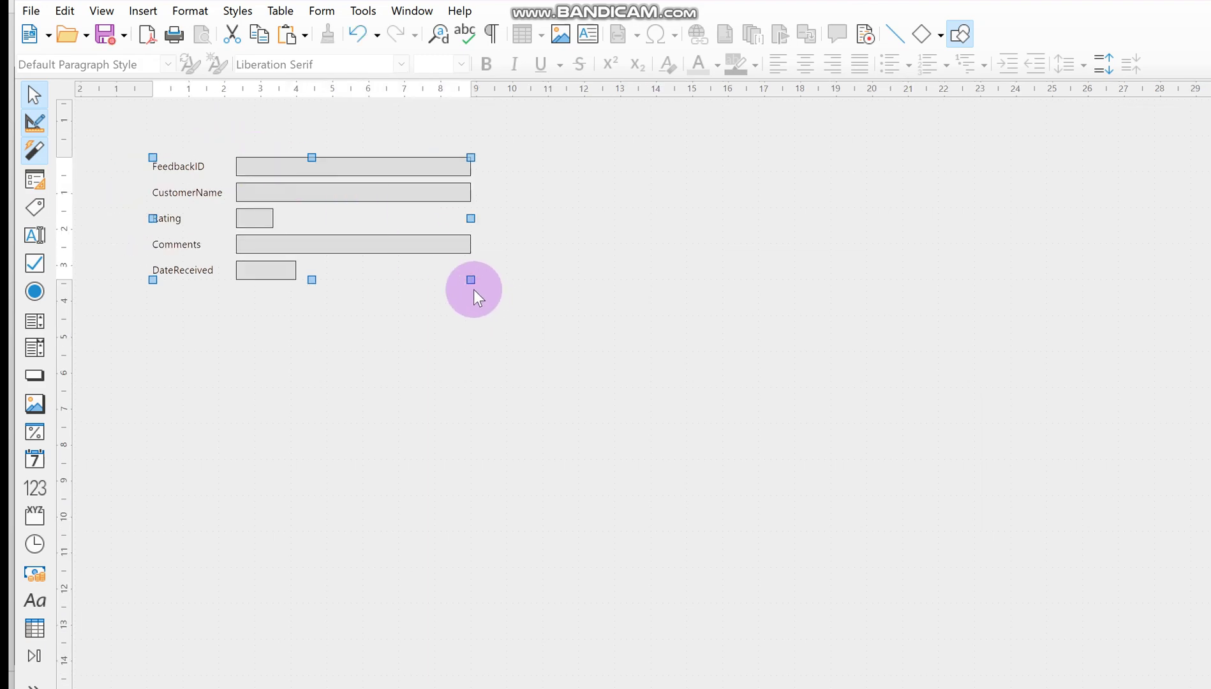
Try to enlarge the whole group of form fields to about three times its size.
{"action": "left_click_drag", "start_coordinate": [470, 280], "coordinate": [968, 651]}
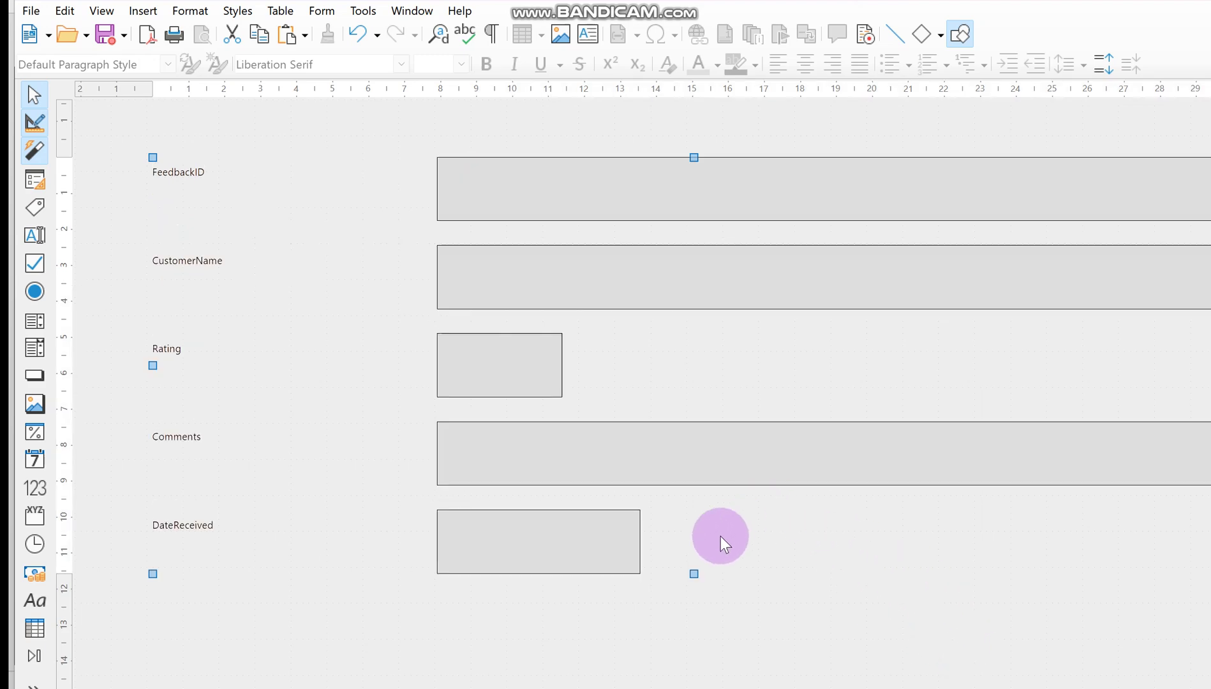
{"action": "key", "text": "ctrl+z"}
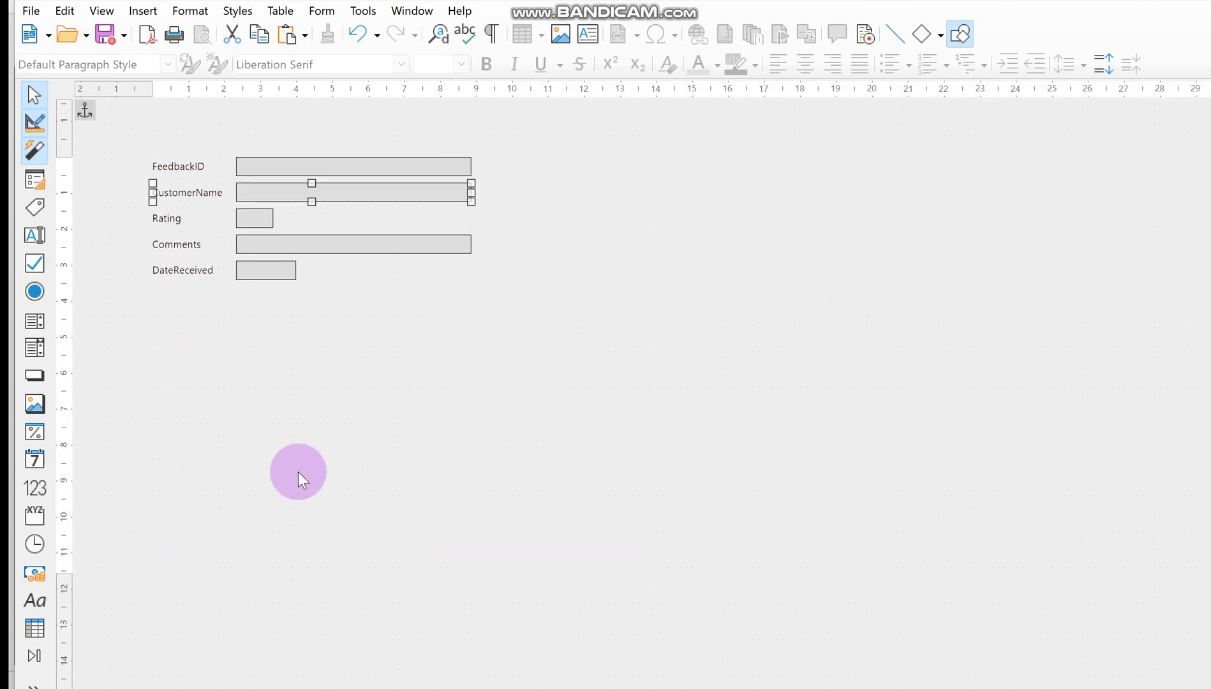
Enlarge all five form fields together to about 20.5 cm wide and 8 cm high, moved further down and right.
{"action": "left_click_drag", "start_coordinate": [365, 300], "coordinate": [220, 230]}
{"action": "left_click", "coordinate": [213, 213]}
{"action": "left_click_drag", "start_coordinate": [452, 301], "coordinate": [152, 157]}
{"action": "left_click_drag", "start_coordinate": [555, 321], "coordinate": [106, 109]}
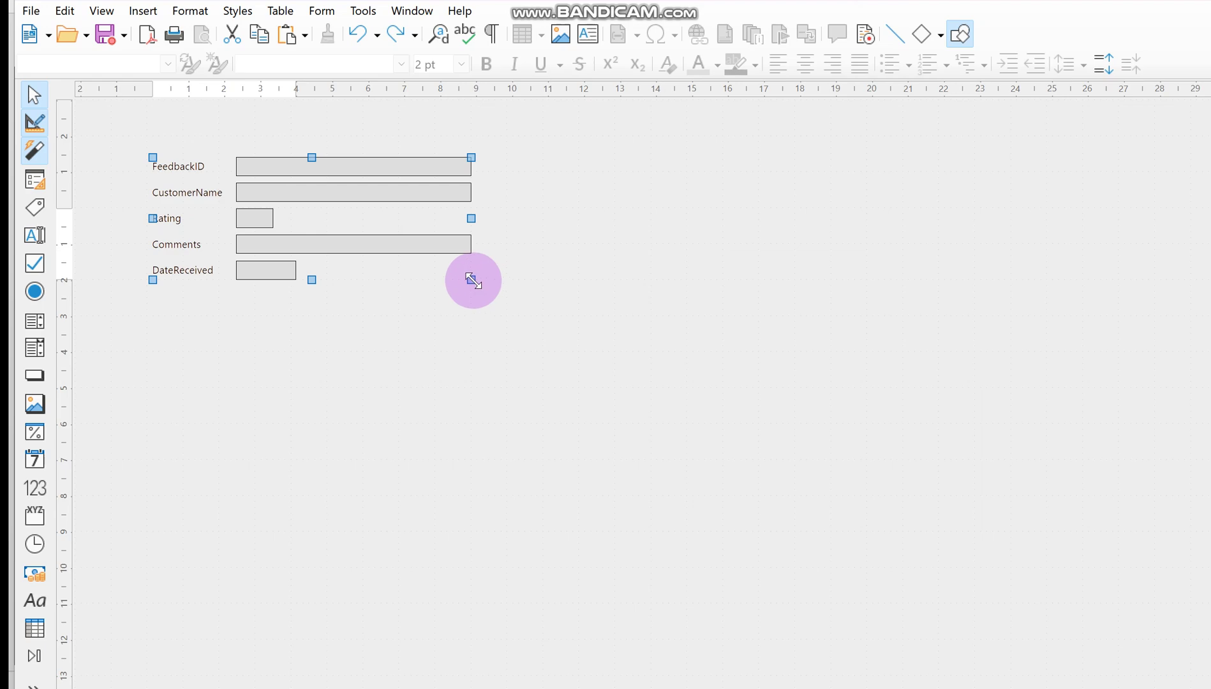
{"action": "left_click_drag", "start_coordinate": [471, 279], "coordinate": [684, 442]}
{"action": "left_click_drag", "start_coordinate": [645, 361], "coordinate": [650, 411]}
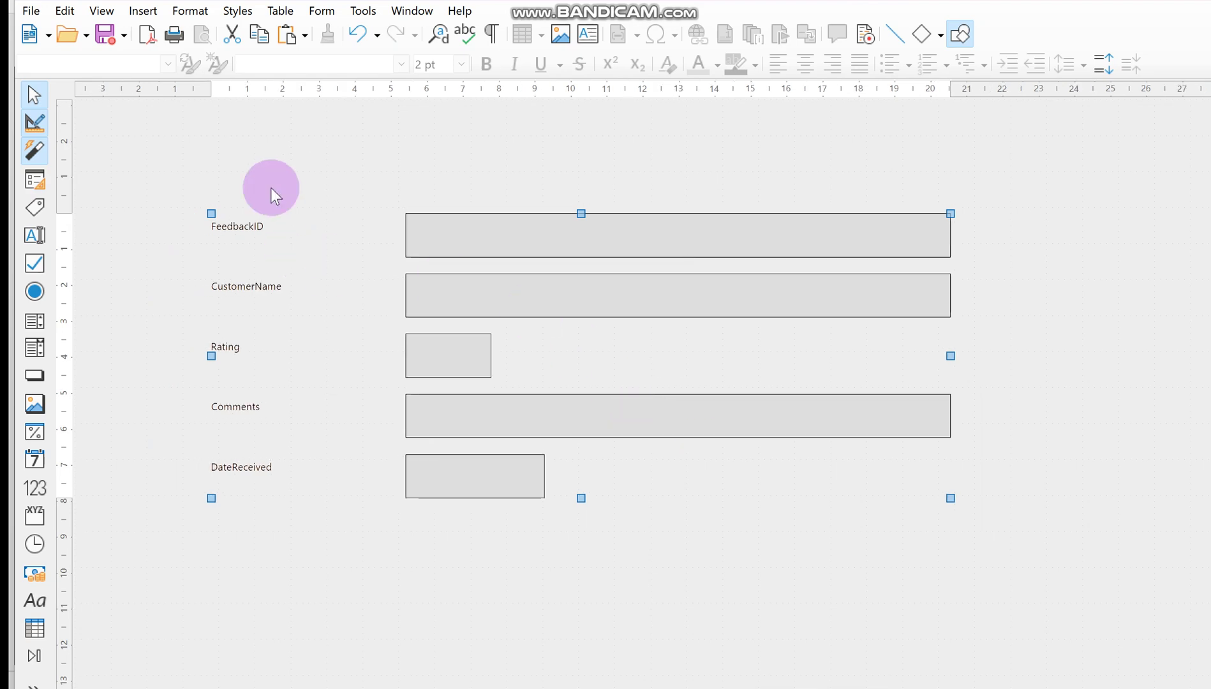
Add the heading "CUSTOMER FEEDBACK FORM" at the top of the form page.
{"action": "left_click", "coordinate": [241, 131]}
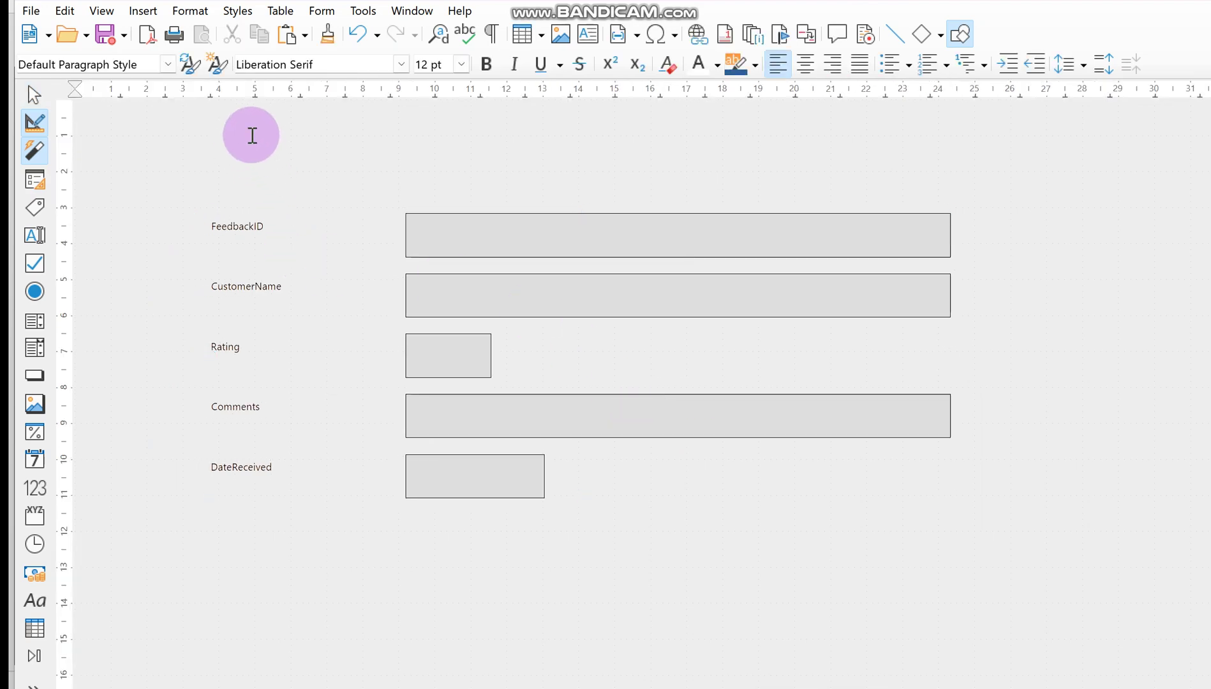
{"action": "type", "text": "CUSTOMER FEE"}
{"action": "type", "text": "DBACK"}
{"action": "key", "text": "BackSpace"}
{"action": "key", "text": "BackSpace"}
{"action": "key", "text": "BackSpace"}
{"action": "key", "text": "BackSpace"}
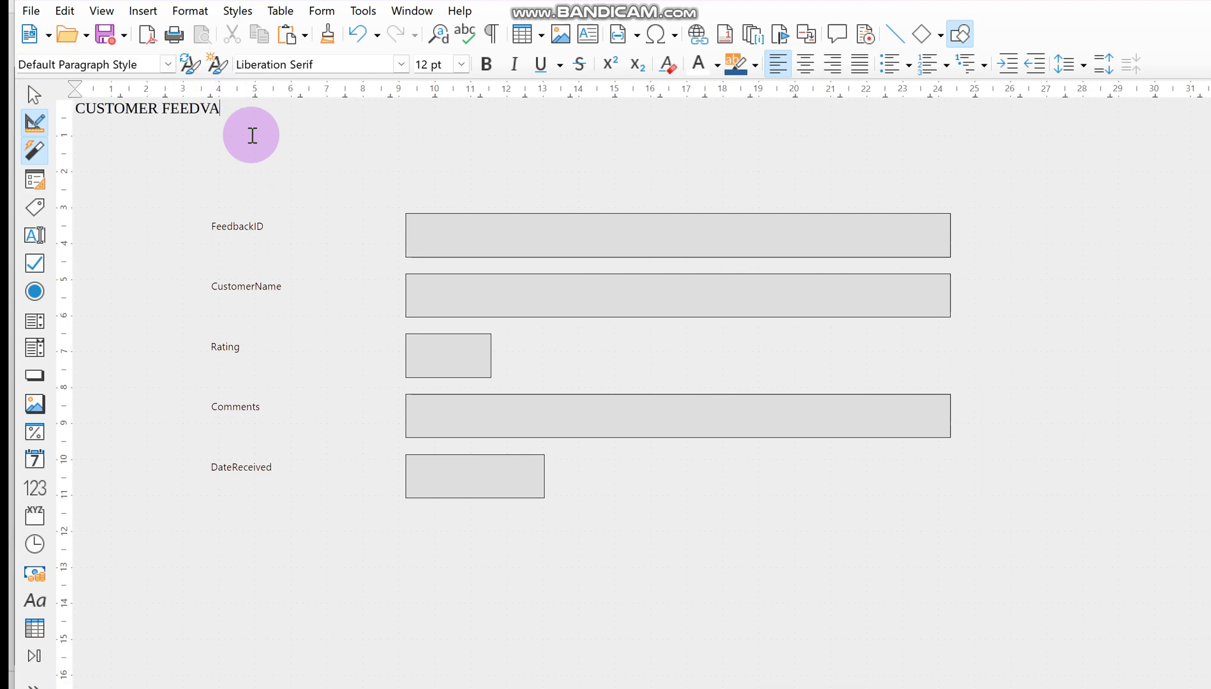
{"action": "type", "text": "BACK FORM"}
Set the form heading's font size to 42 pt and centre it.
{"action": "key", "text": "ctrl+a"}
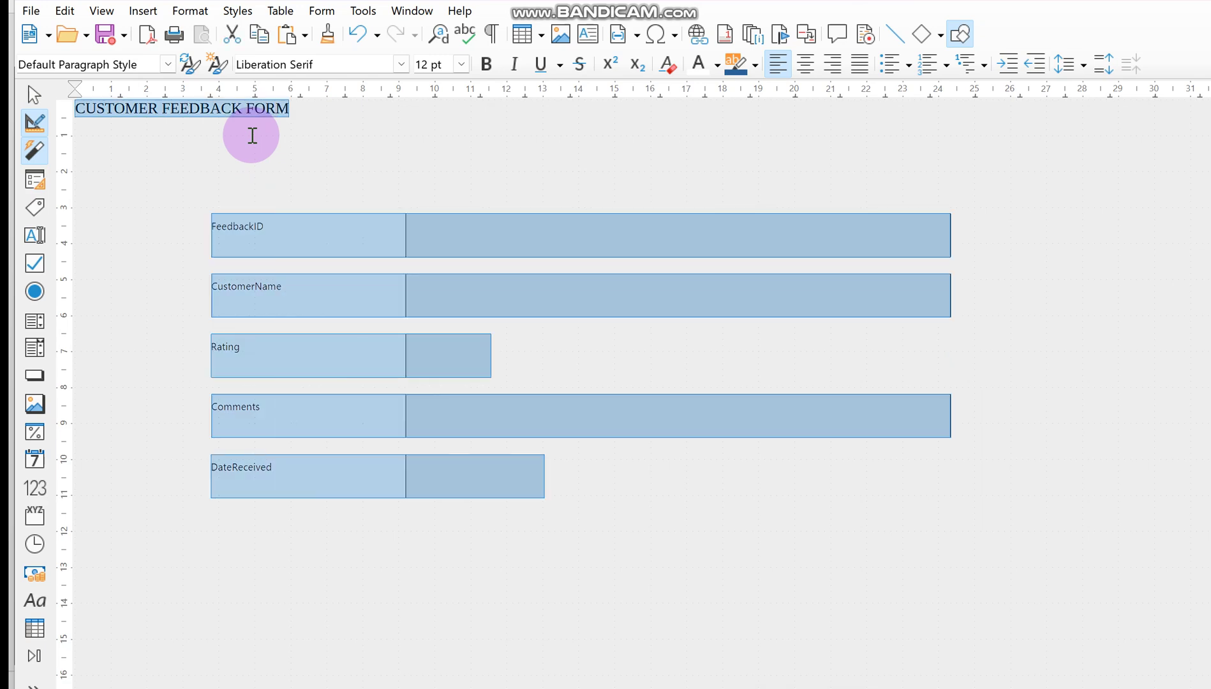
{"action": "left_click", "coordinate": [460, 63]}
{"action": "left_click", "coordinate": [433, 358]}
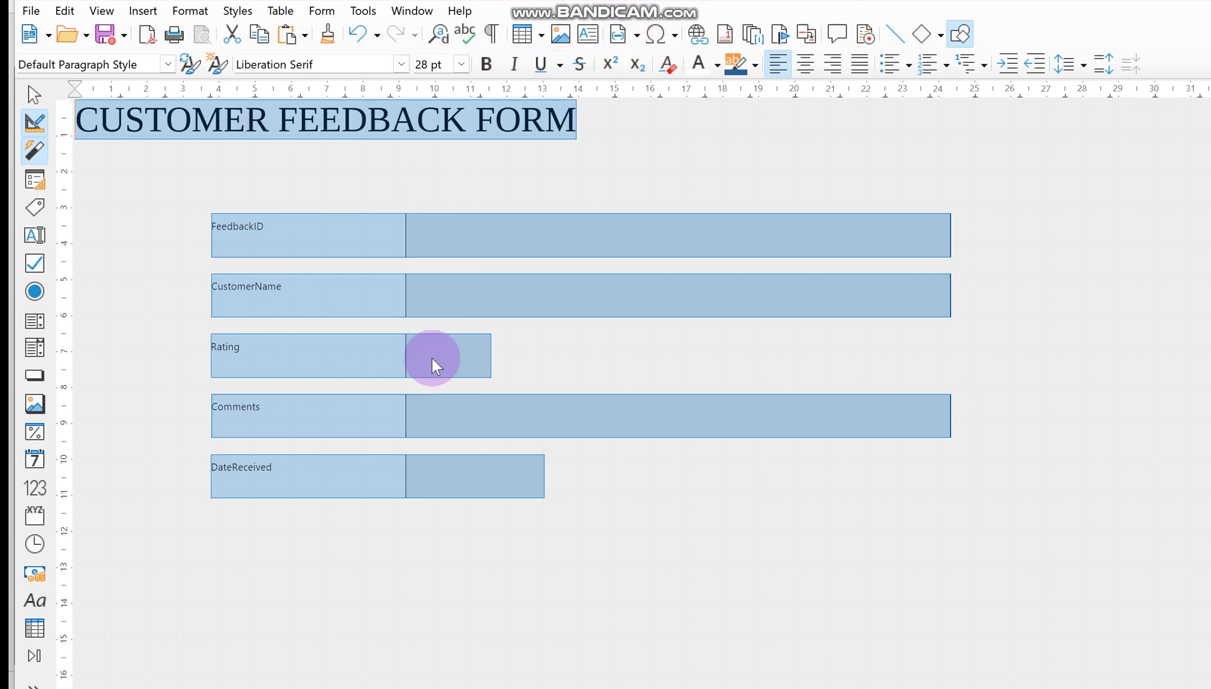
{"action": "left_click", "coordinate": [468, 70]}
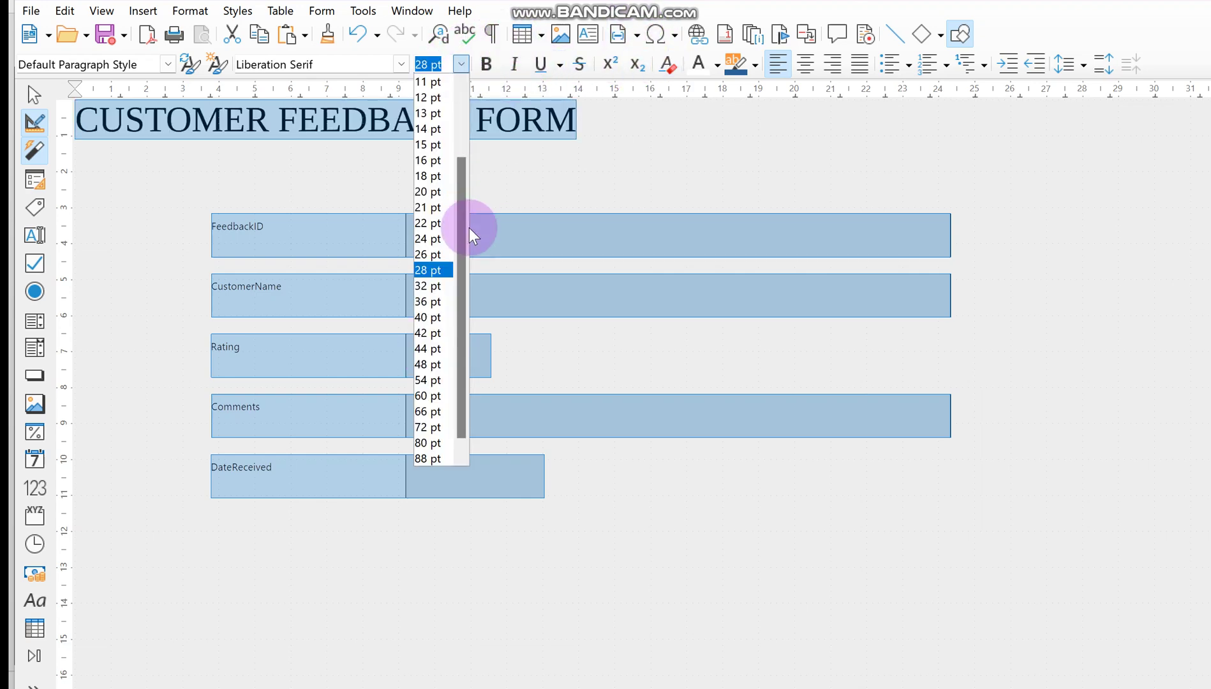
{"action": "left_click", "coordinate": [419, 334]}
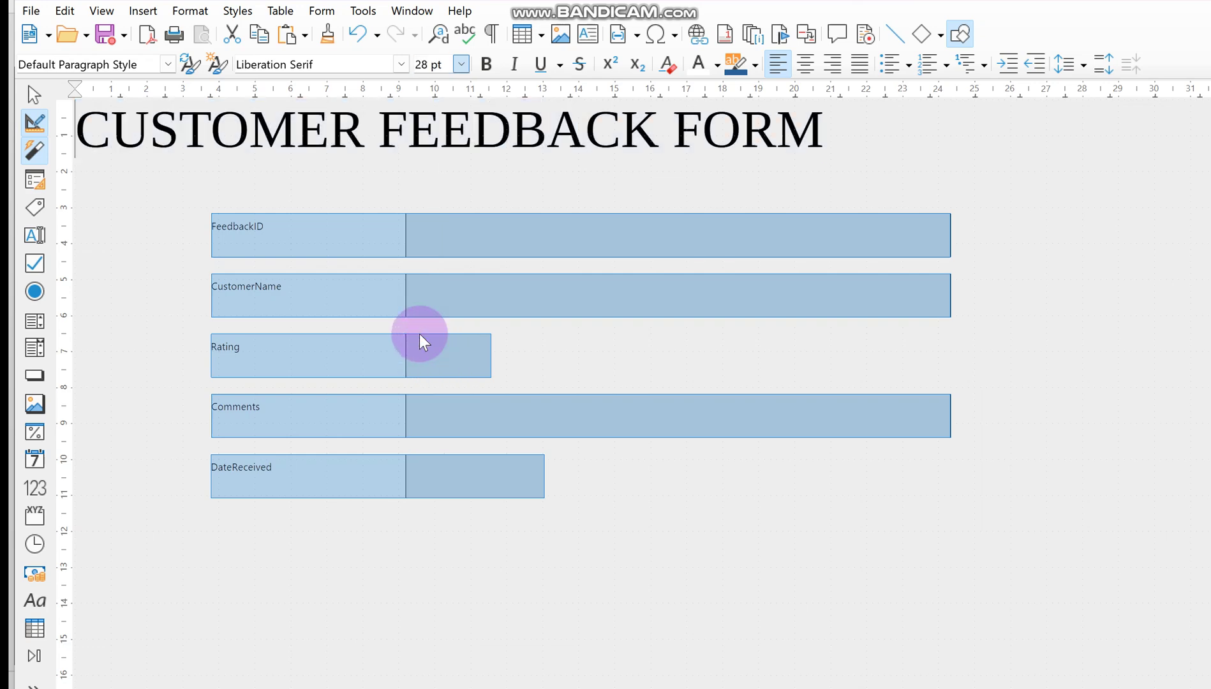
{"action": "left_click", "coordinate": [806, 68]}
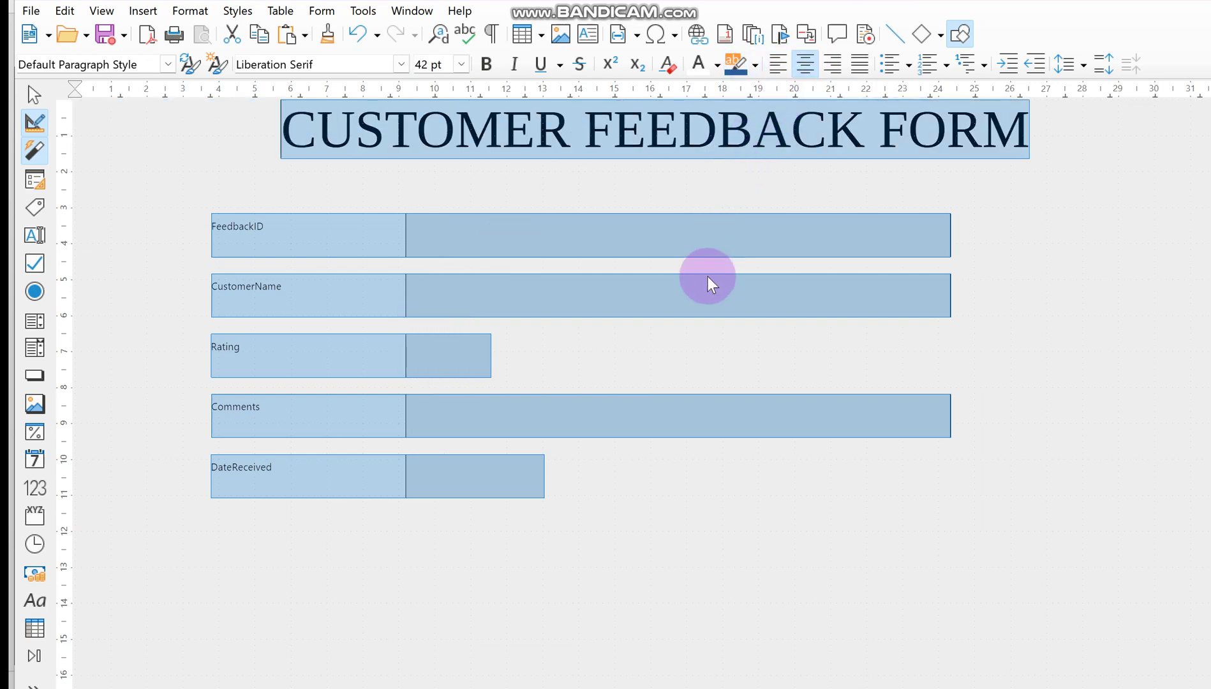
{"action": "left_click", "coordinate": [652, 498]}
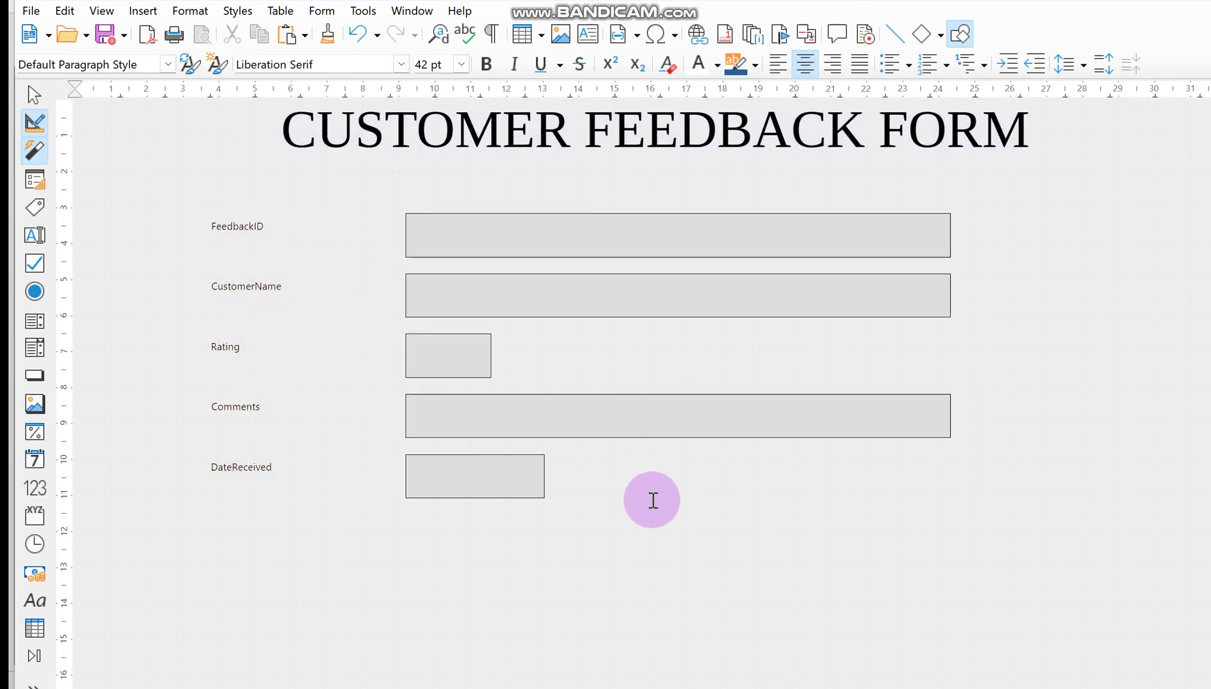
{"action": "left_click", "coordinate": [613, 252]}
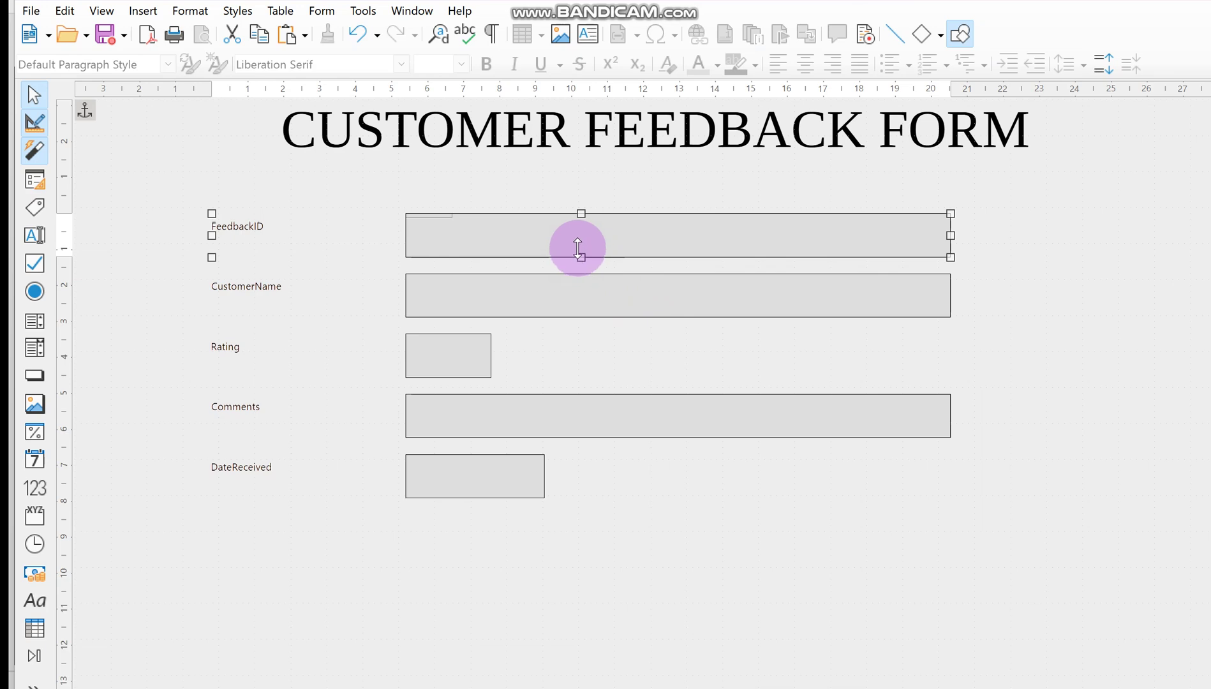
{"action": "left_click_drag", "start_coordinate": [574, 232], "coordinate": [582, 238]}
{"action": "key", "text": "ctrl+z"}
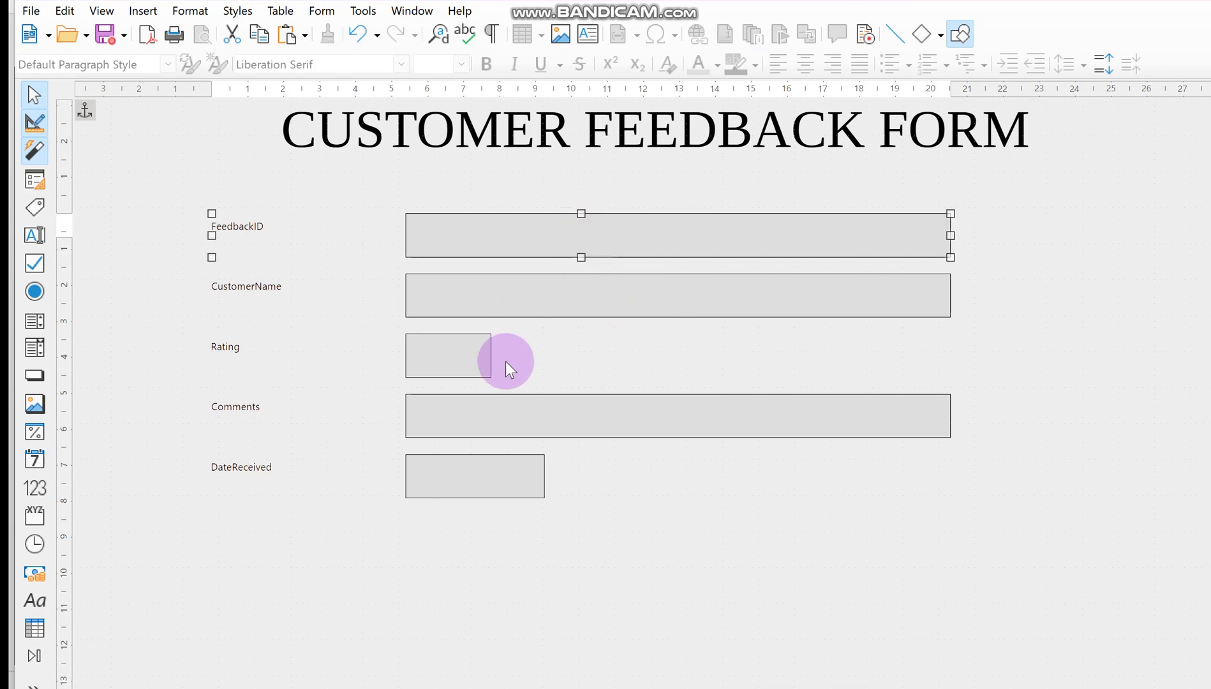
Try to widen the Rating field to about the width of the Comments field.
{"action": "left_click", "coordinate": [465, 354]}
{"action": "left_click_drag", "start_coordinate": [491, 355], "coordinate": [941, 372]}
{"action": "key", "text": "ctrl+z"}
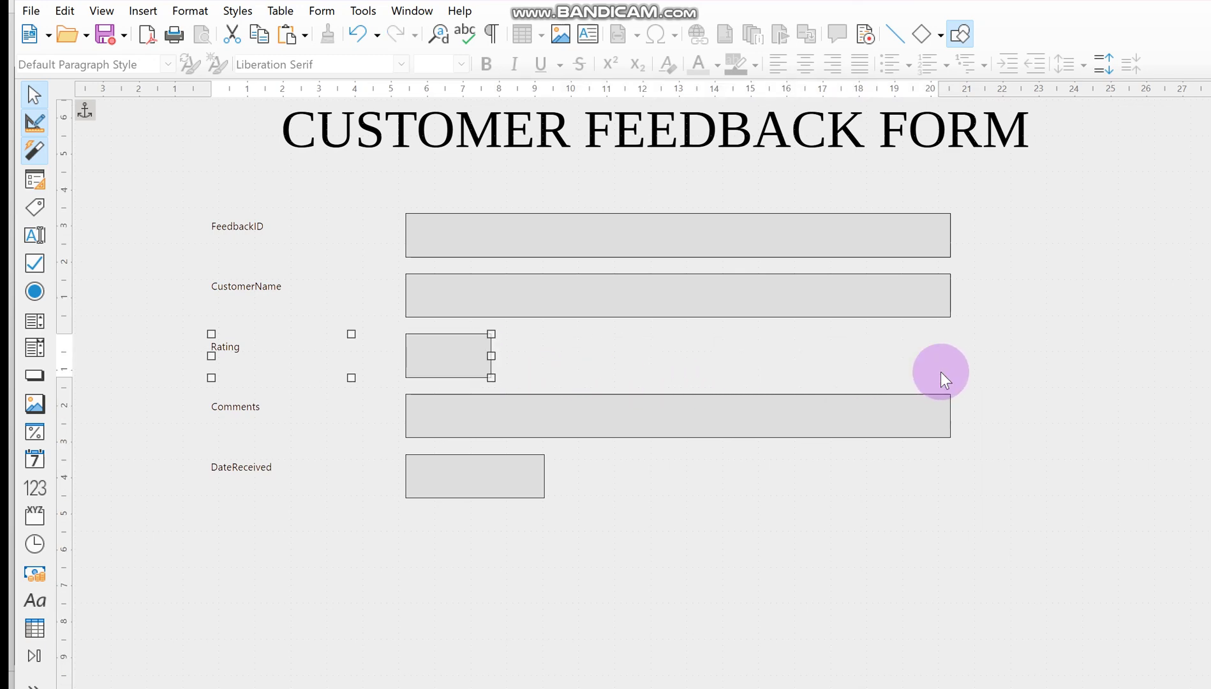
{"action": "double_click", "coordinate": [428, 358]}
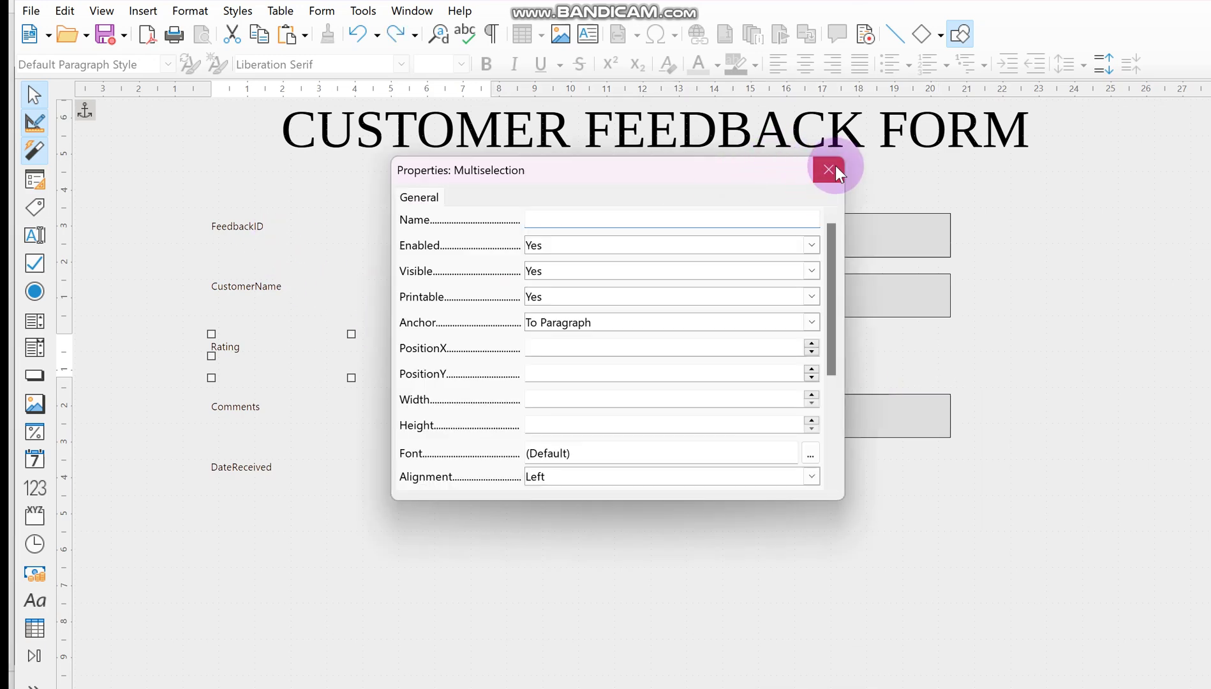
{"action": "left_click", "coordinate": [835, 168]}
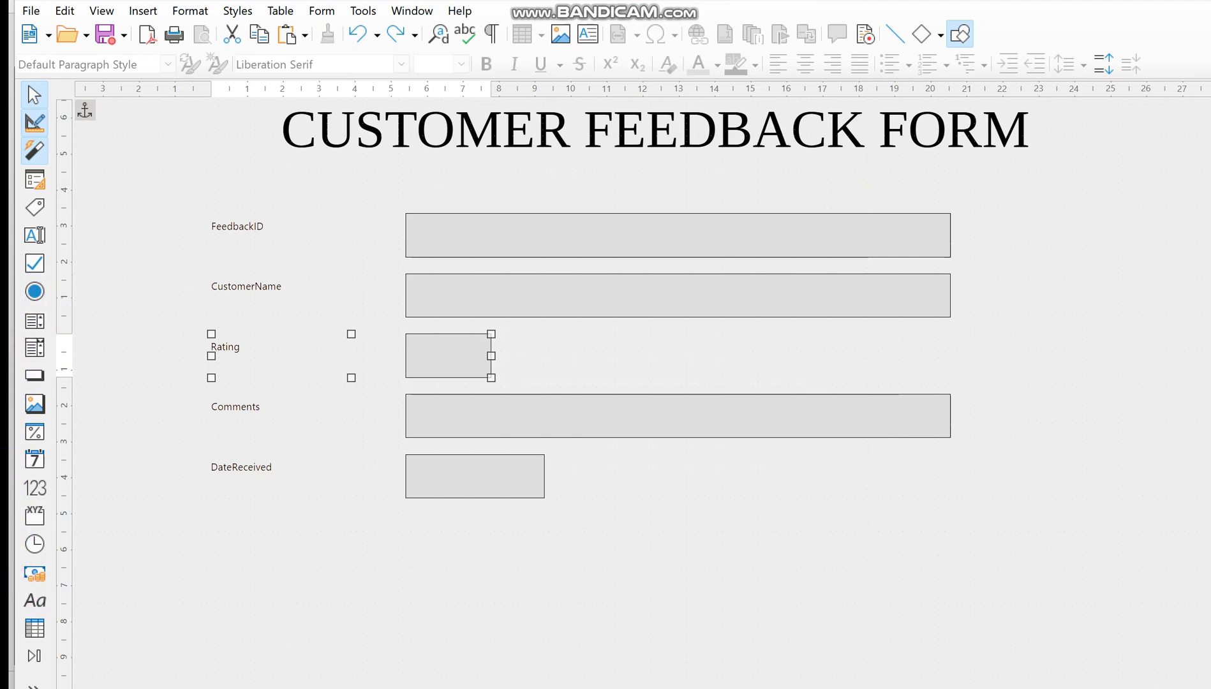
Draw a push button about 5.17 cm wide and 2.17 cm high below the DateReceived field.
{"action": "left_click", "coordinate": [181, 194]}
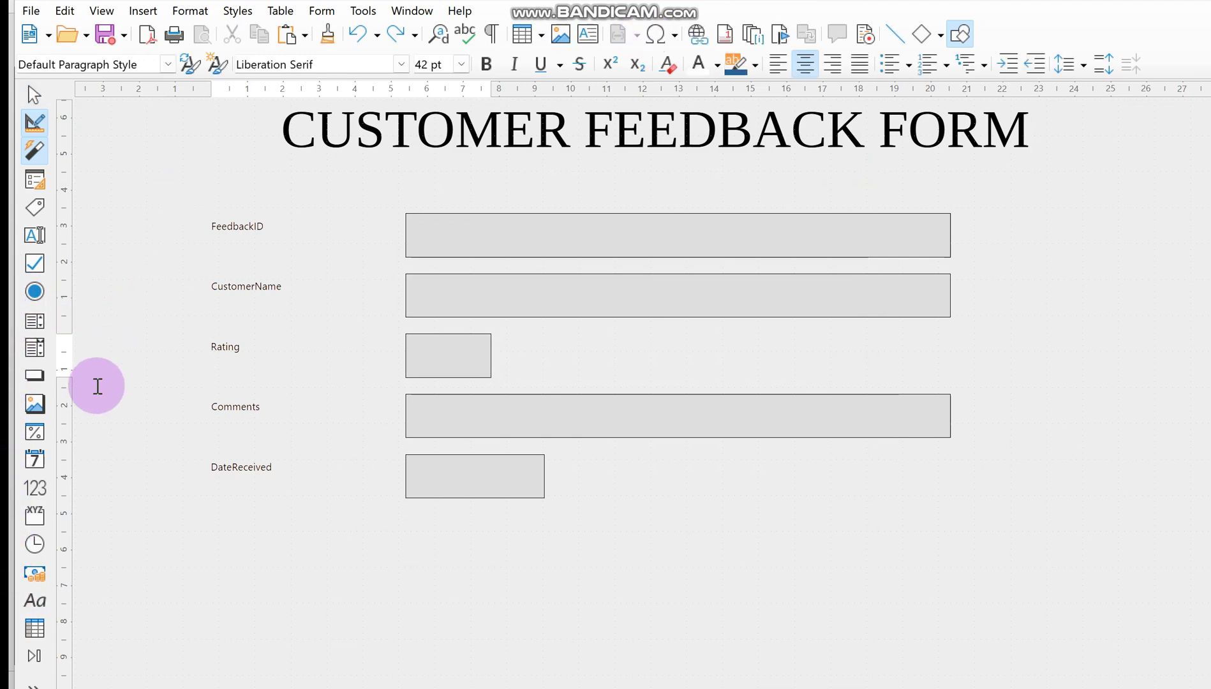
{"action": "left_click", "coordinate": [34, 377]}
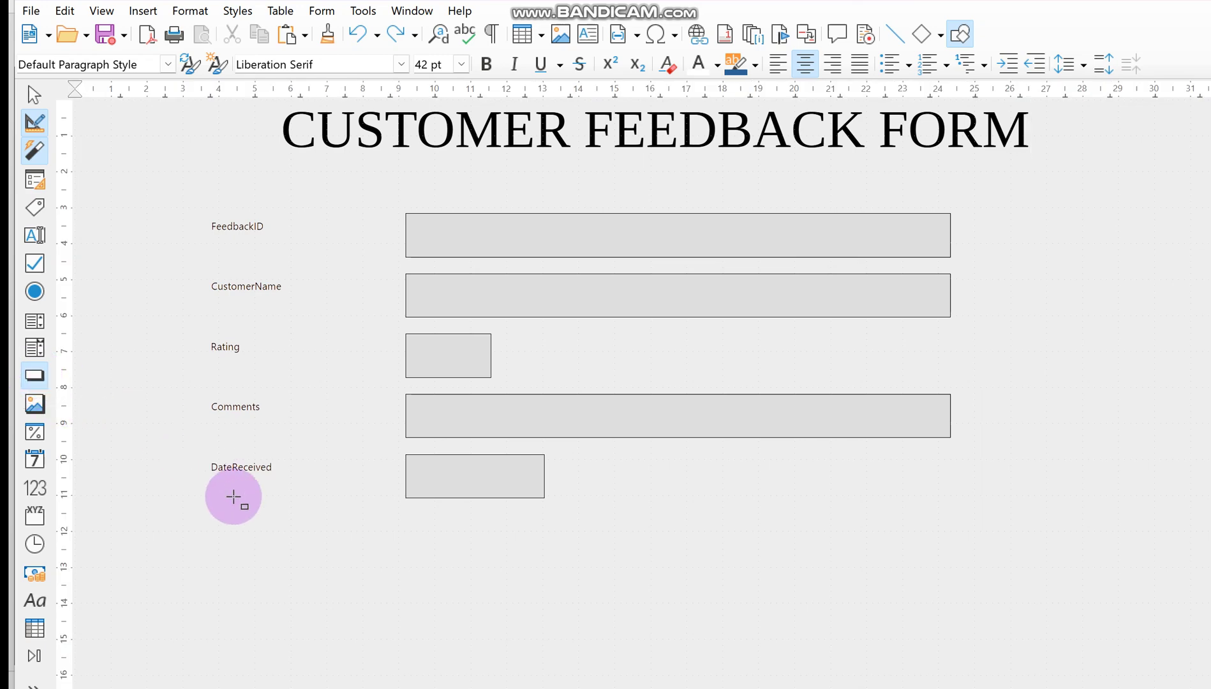
{"action": "left_click_drag", "start_coordinate": [279, 519], "coordinate": [465, 597]}
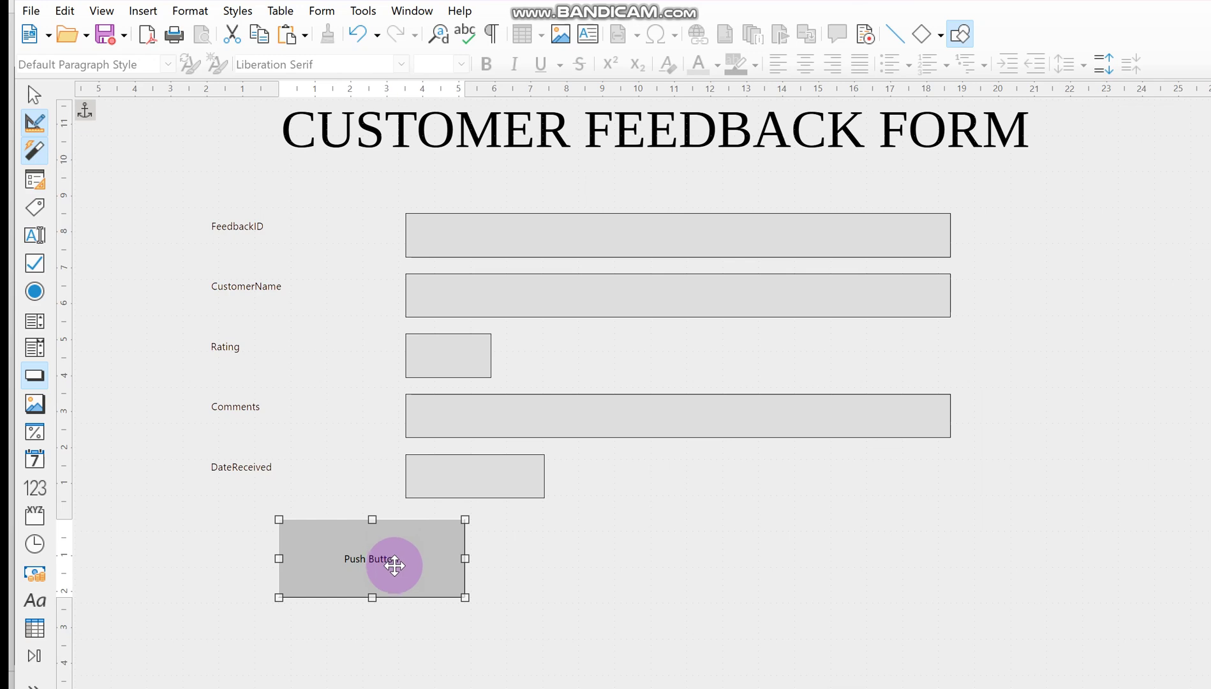
Name the new push button "Next" and set its label to "Next Record".
{"action": "right_click", "coordinate": [372, 564]}
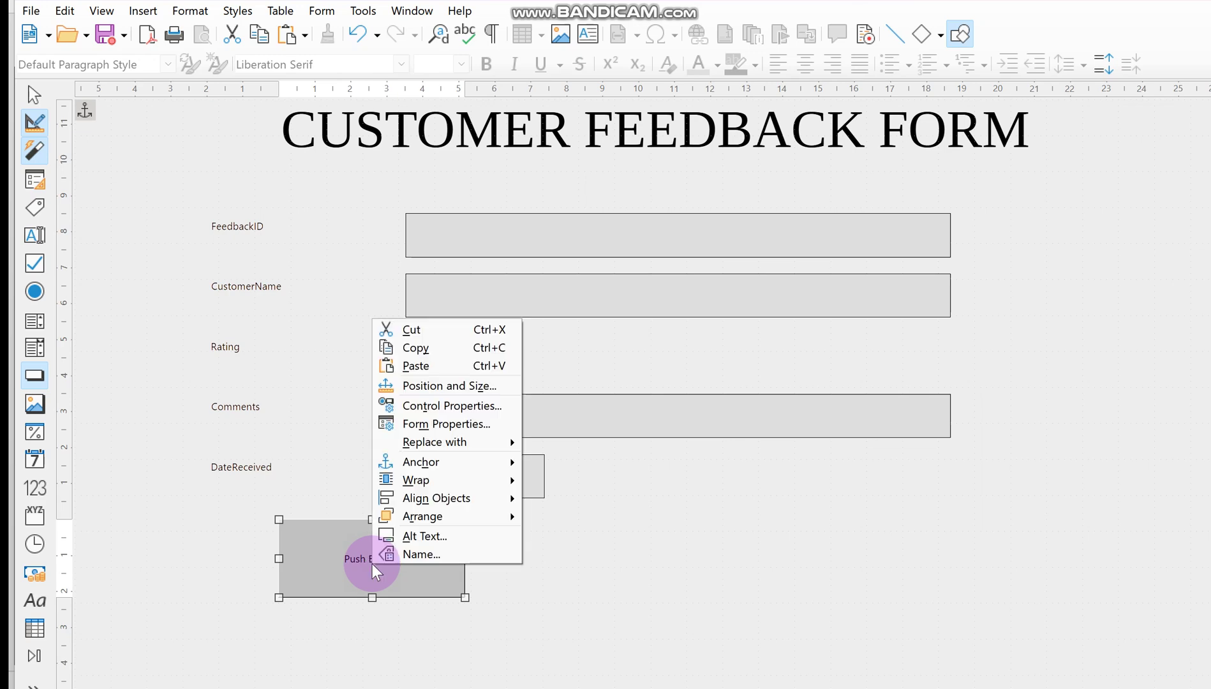
{"action": "left_click", "coordinate": [435, 404]}
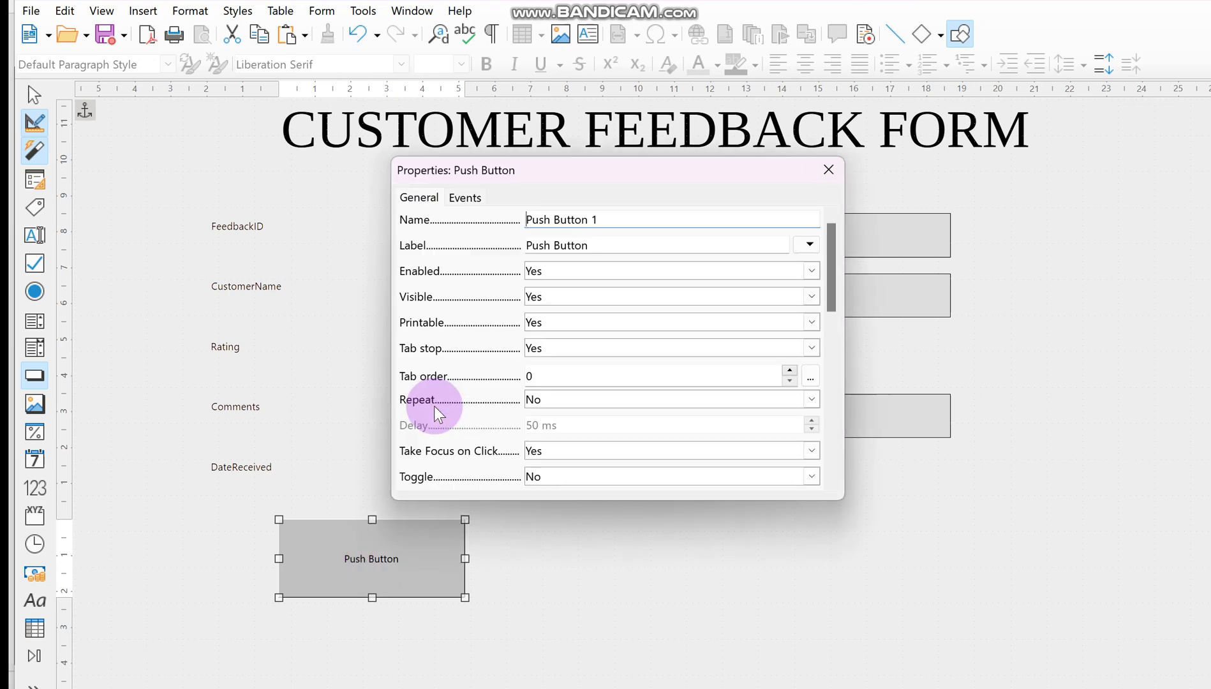
{"action": "left_click_drag", "start_coordinate": [600, 217], "coordinate": [416, 234]}
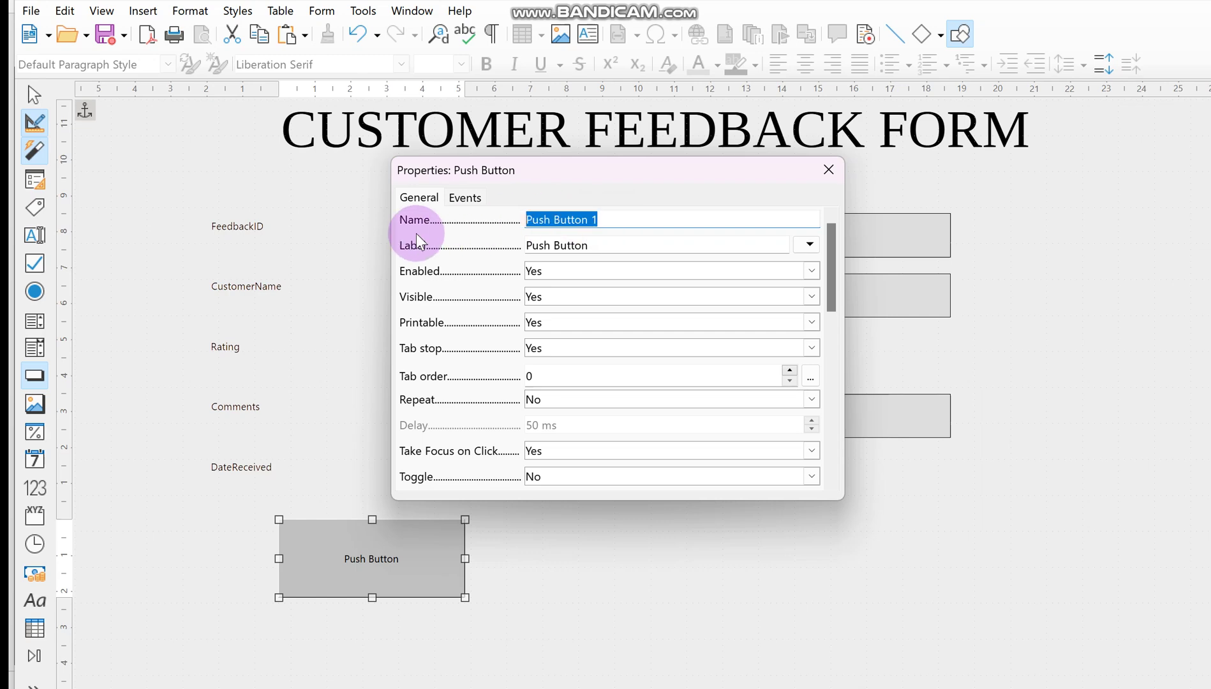
{"action": "type", "text": "nBD"}
{"action": "key", "text": "BackSpace"}
{"action": "key", "text": "BackSpace"}
{"action": "key", "text": "BackSpace"}
{"action": "type", "text": "Next"}
{"action": "key", "text": "Tab"}
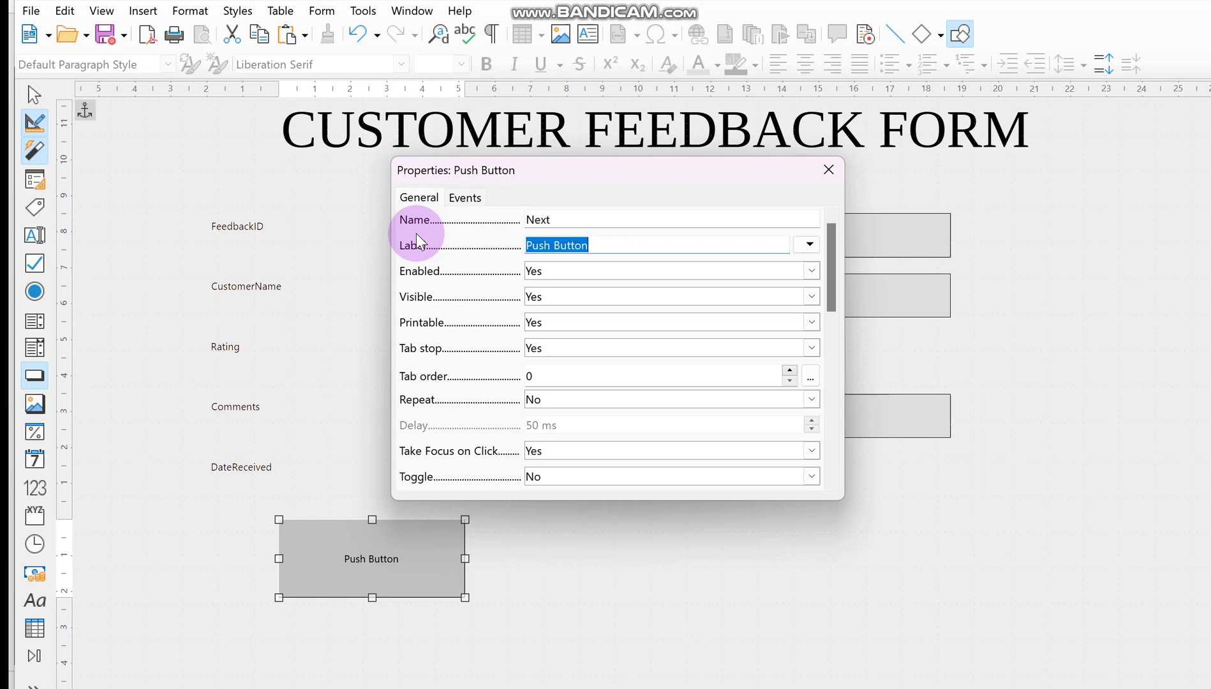
{"action": "type", "text": "Next Record"}
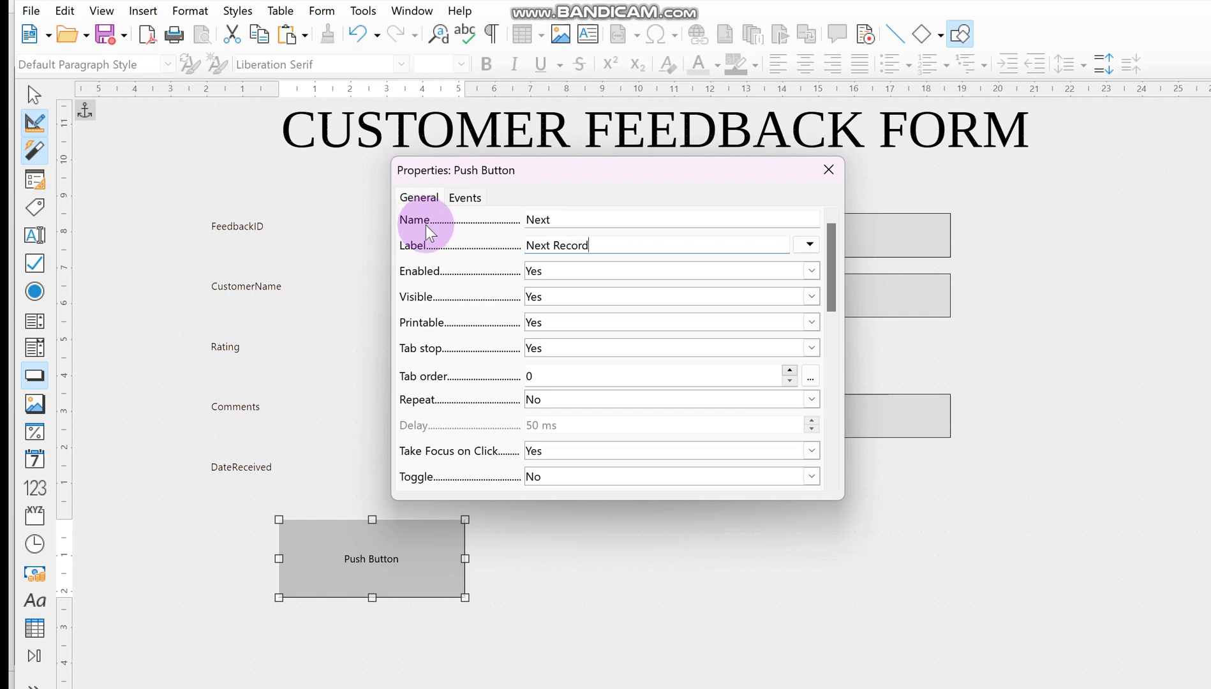
Set the push button's action to Next record and close its properties.
{"action": "scroll", "coordinate": [443, 256], "scroll_direction": "down", "scroll_amount": 6}
{"action": "scroll", "coordinate": [443, 257], "scroll_direction": "down", "scroll_amount": 4}
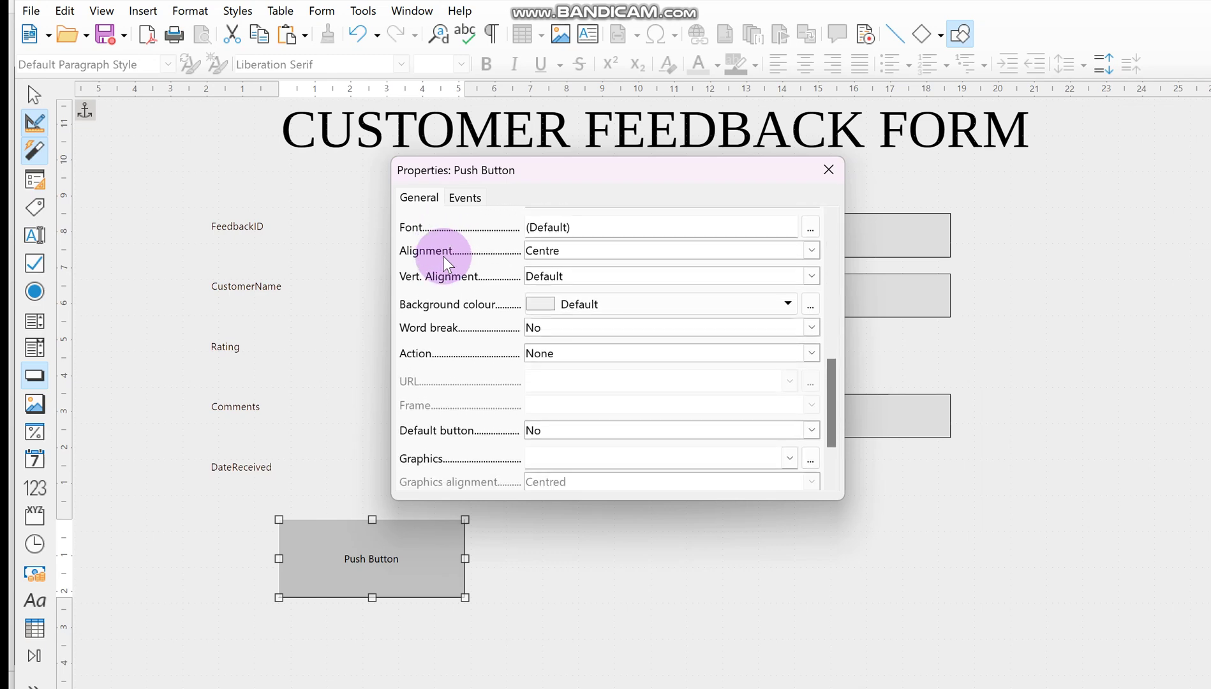
{"action": "scroll", "coordinate": [479, 253], "scroll_direction": "up", "scroll_amount": 2}
{"action": "scroll", "coordinate": [479, 253], "scroll_direction": "up", "scroll_amount": 3}
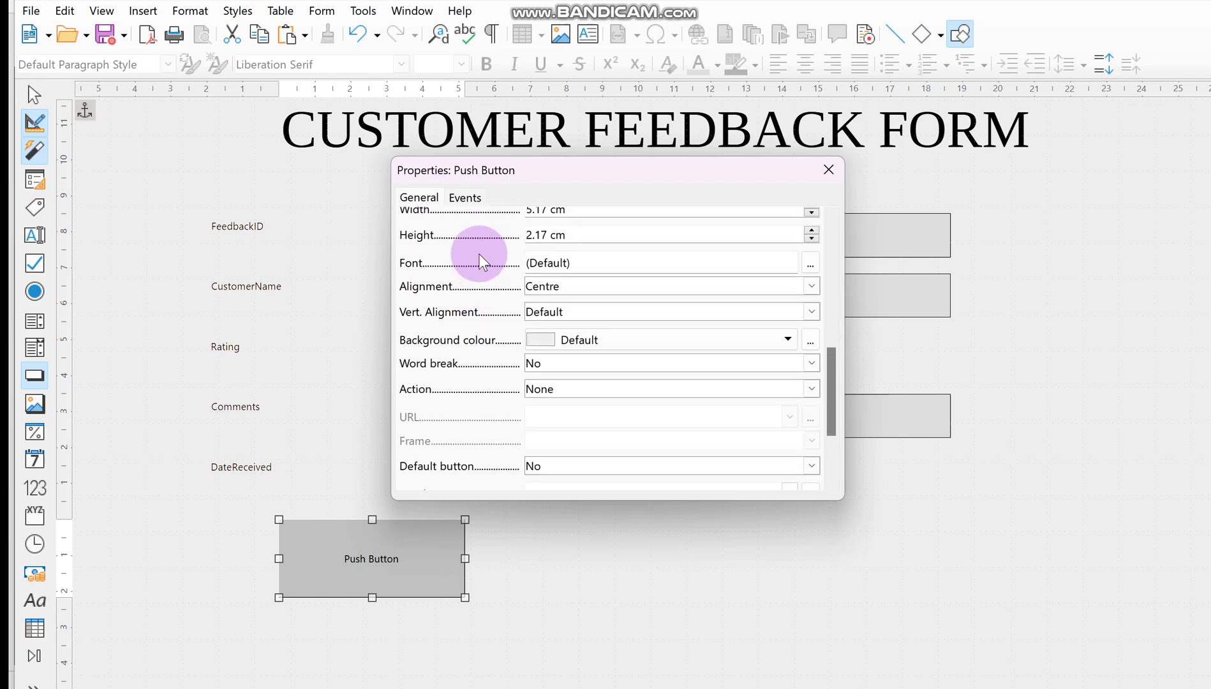
{"action": "left_click", "coordinate": [551, 335]}
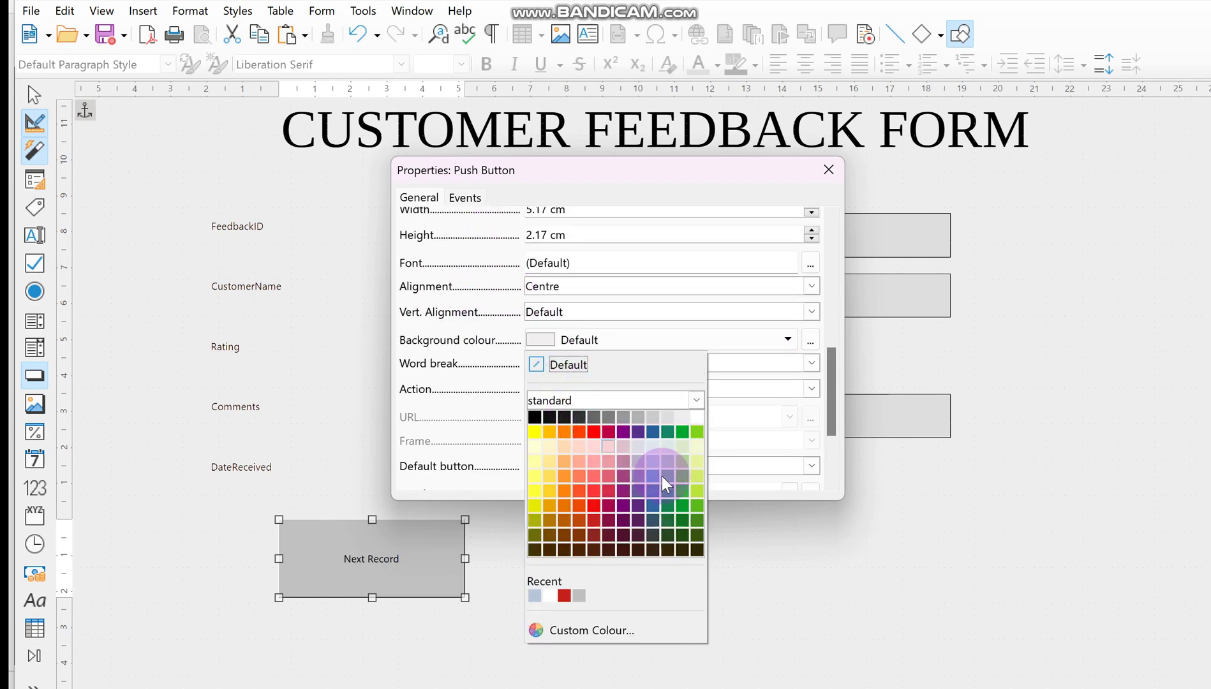
{"action": "left_click", "coordinate": [569, 377]}
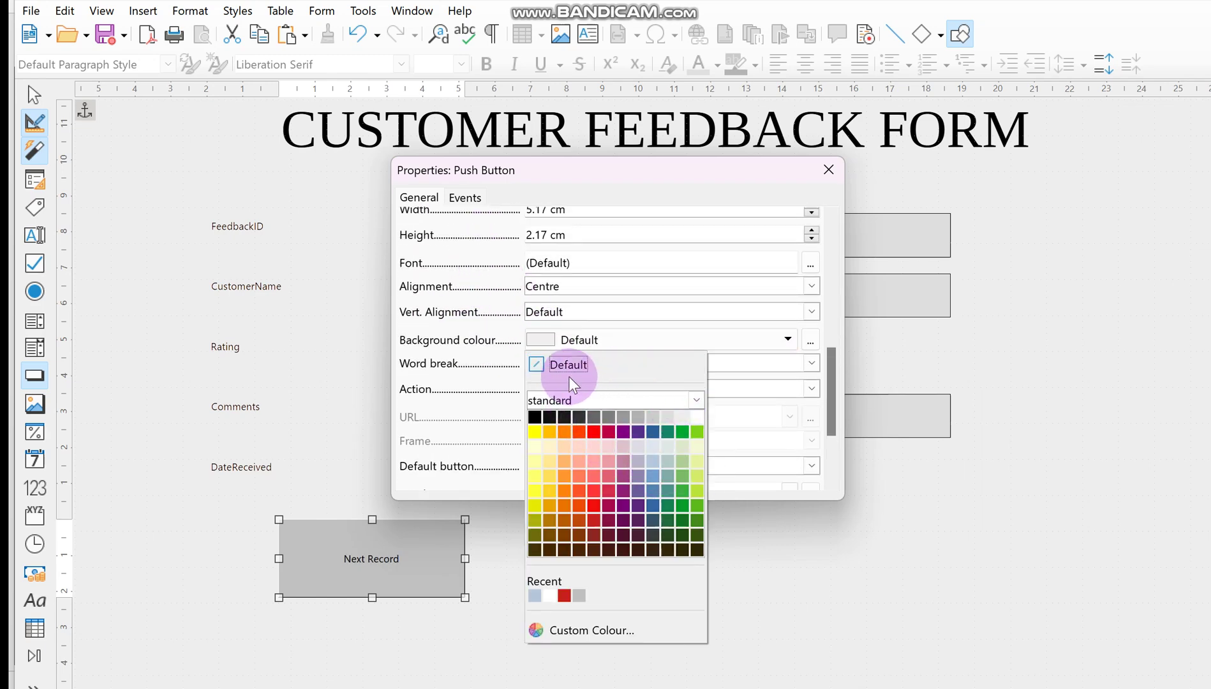
{"action": "left_click", "coordinate": [552, 339]}
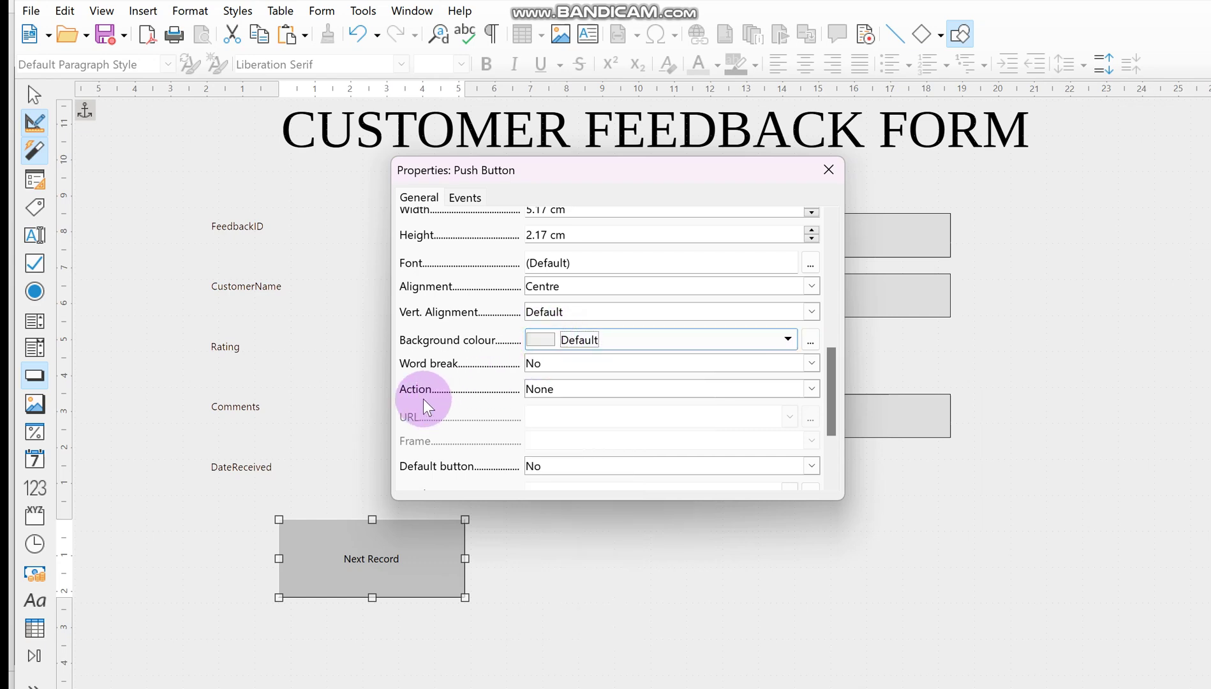
{"action": "left_click", "coordinate": [547, 391]}
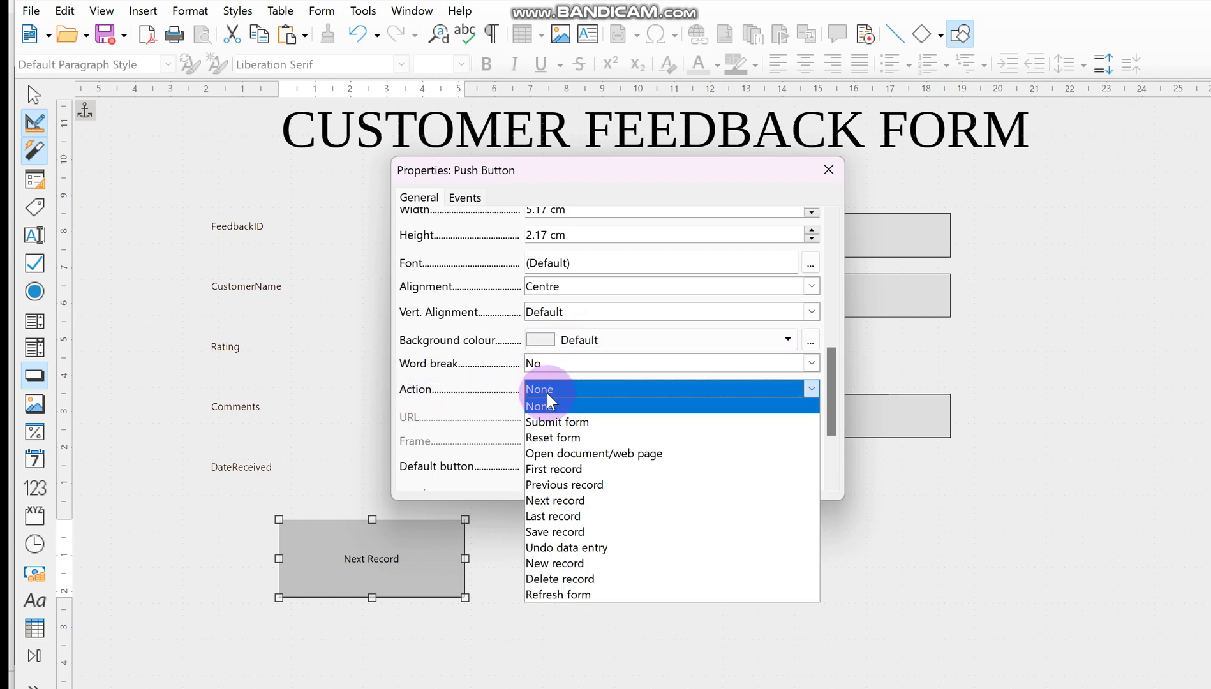
{"action": "left_click", "coordinate": [566, 499]}
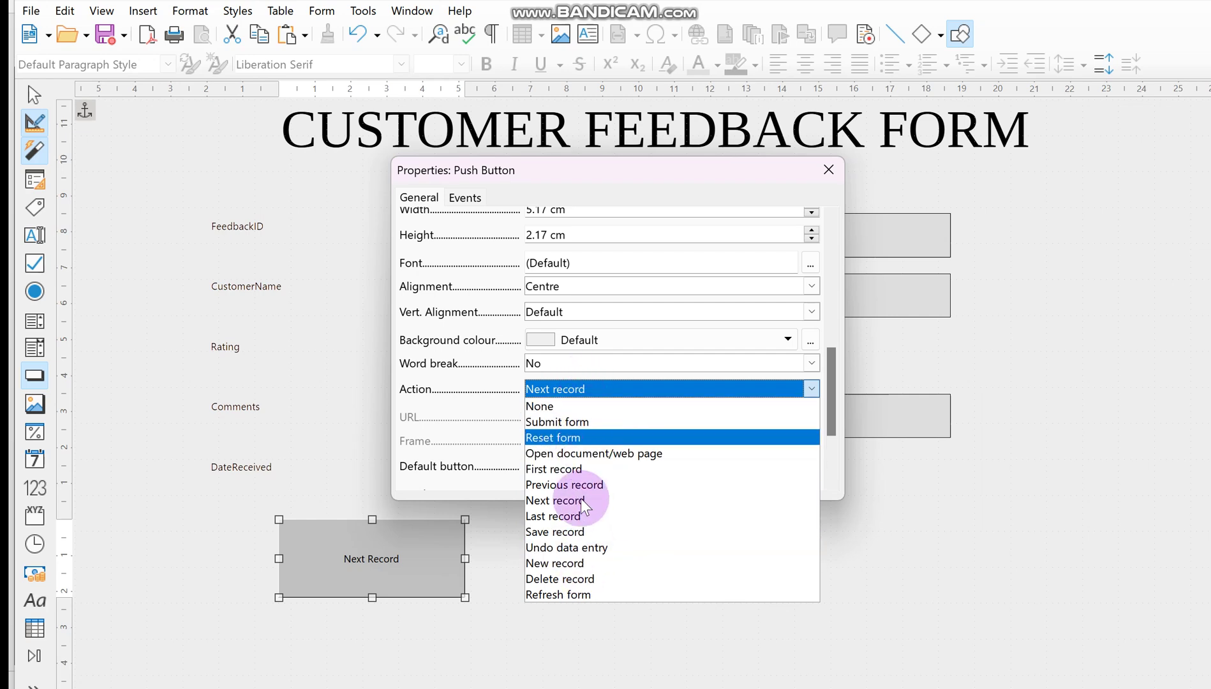
{"action": "left_click", "coordinate": [588, 390]}
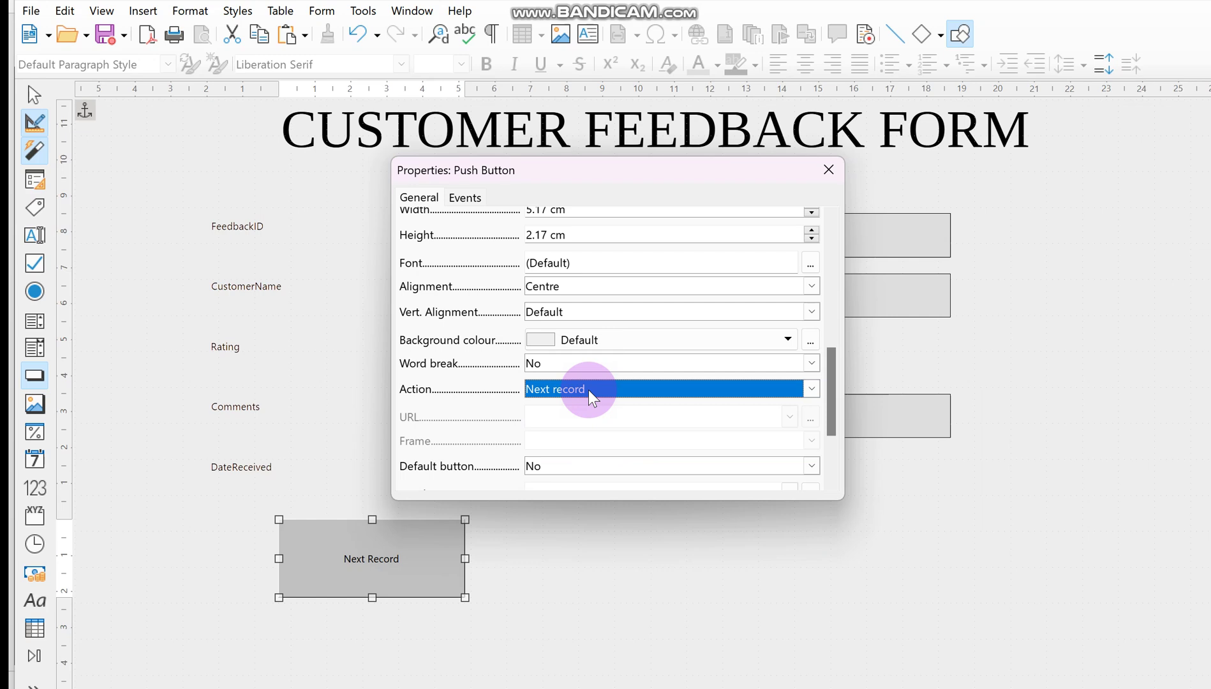
{"action": "left_click", "coordinate": [836, 170]}
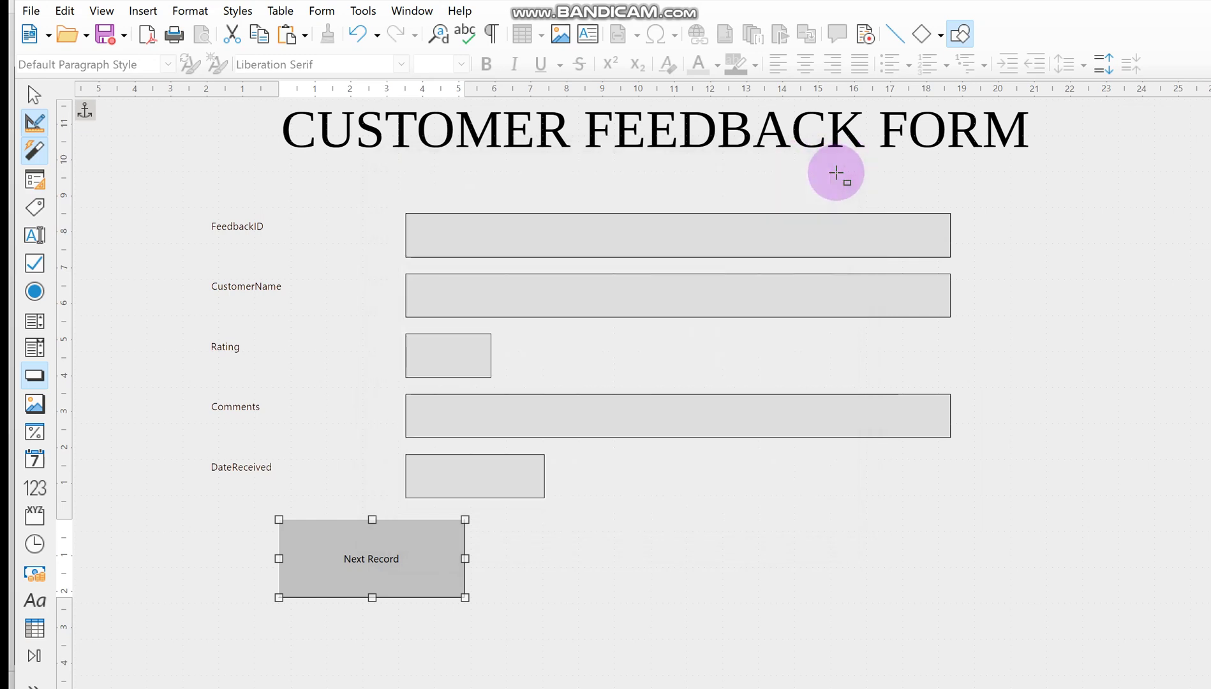